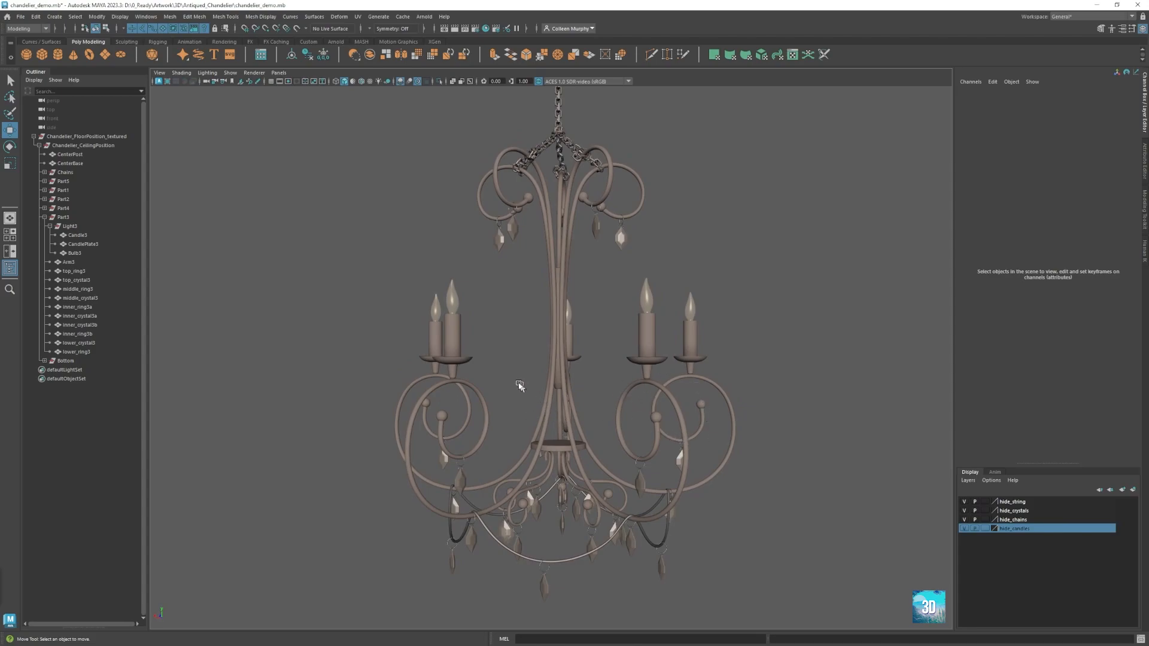
- Isolate one of the crystals hanging from the chandelier's upper scrolls in the viewport
mouse_move(546, 369)
left_mouse_down("alt")
mouse_move(554, 386)
mouse_move(587, 389)
mouse_move(546, 390)
left_mouse_up("alt")
right_click_drag(550, 335, 590, 318, "alt")
left_click_drag(563, 321, 513, 320, "alt")
middle_click_drag(461, 270, 493, 356, "alt")
right_click_drag(492, 357, 516, 364, "alt")
left_click_drag(516, 363, 495, 287, "alt")
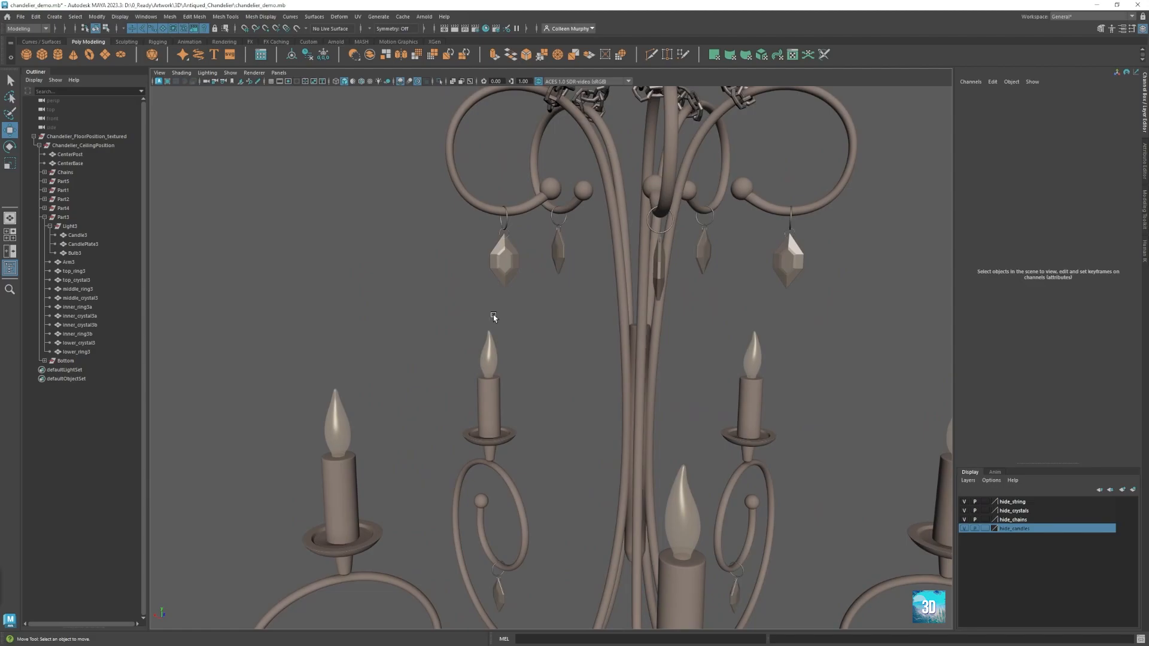
left_click(510, 276)
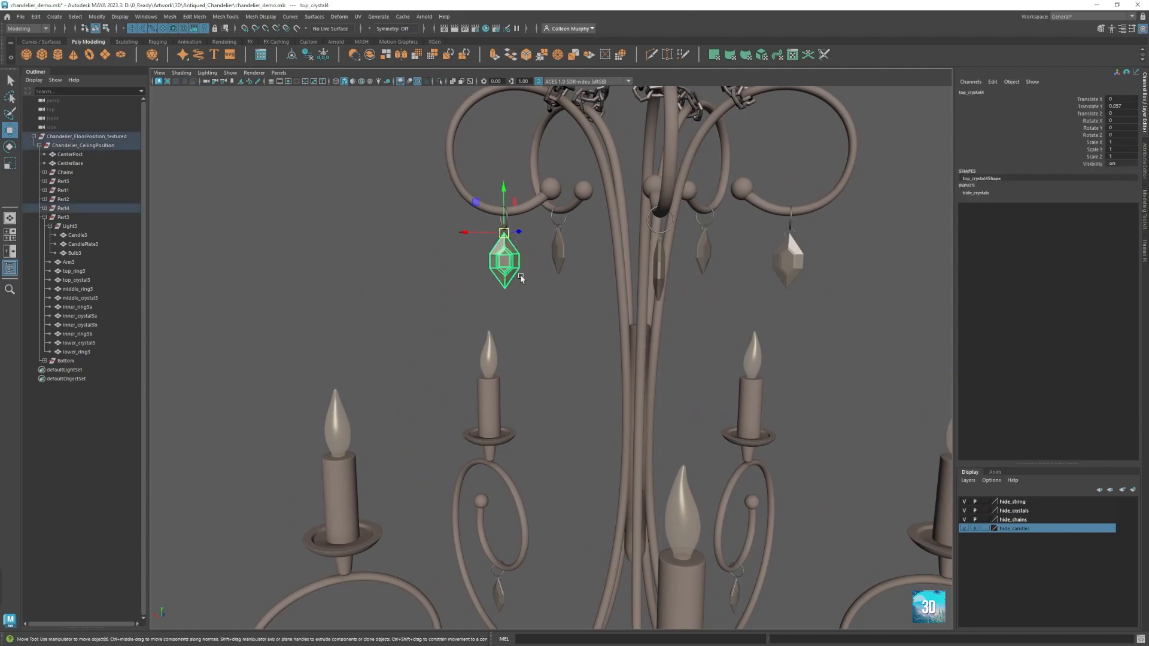
key("f")
right_click_drag(611, 391, 466, 332, "alt")
mouse_move(467, 332)
left_mouse_down("alt")
mouse_move(586, 336)
mouse_move(468, 334)
left_mouse_up("alt")
right_click_drag(467, 334, 528, 333, "alt")
left_click_drag(528, 333, 561, 331, "alt")
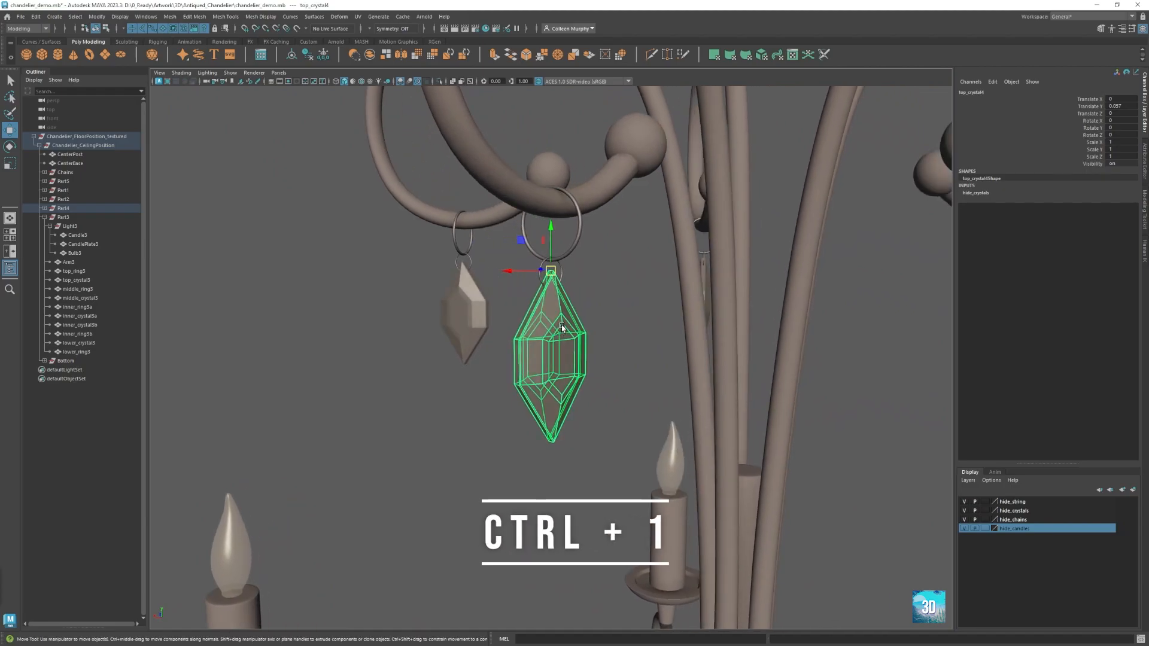
key("ctrl+1")
- Examine the isolated crystal from several sides with and without its selection, and bring the rest of the chandelier back into view
left_click_drag(593, 367, 489, 295, "alt")
right_click_drag(490, 296, 541, 371, "alt")
left_click_drag(541, 371, 490, 342, "alt")
right_click_drag(490, 342, 532, 372, "alt")
left_click_drag(532, 372, 480, 337, "alt")
right_click_drag(480, 338, 533, 365, "alt")
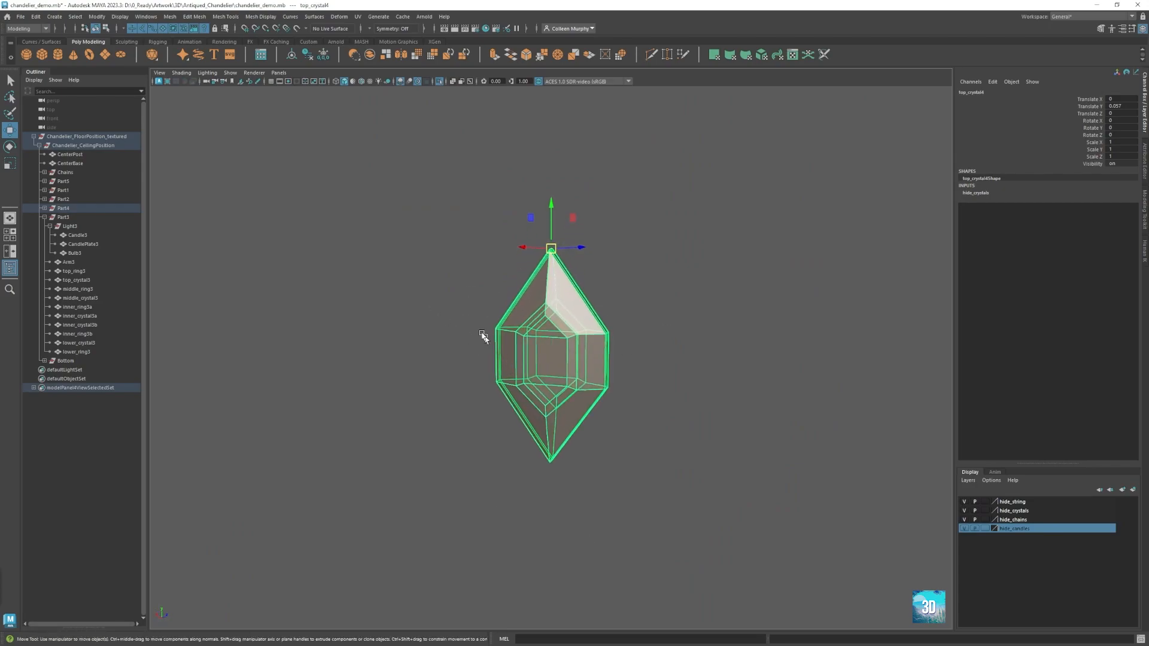
left_click(422, 307)
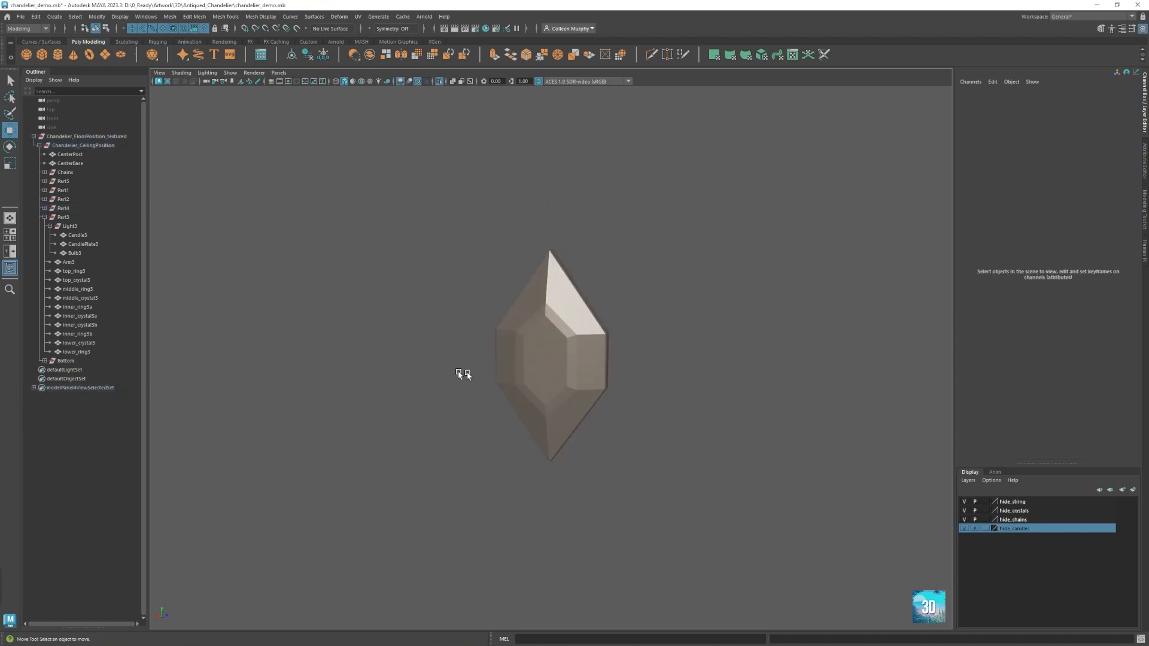
left_click_drag(549, 442, 536, 337, "alt")
mouse_move(578, 400)
left_mouse_down("alt")
mouse_move(564, 385)
mouse_move(580, 371)
left_mouse_up("alt")
left_click(562, 329)
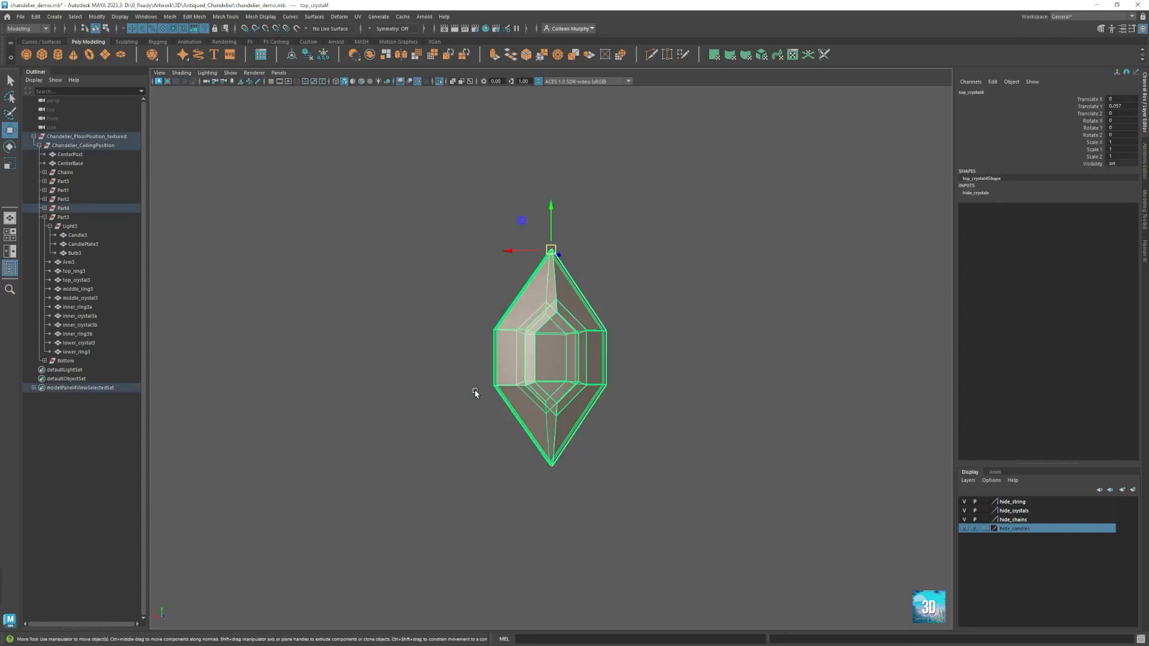
left_click(430, 400)
mouse_move(436, 393)
left_mouse_down("alt")
mouse_move(629, 393)
mouse_move(440, 399)
left_mouse_up("alt")
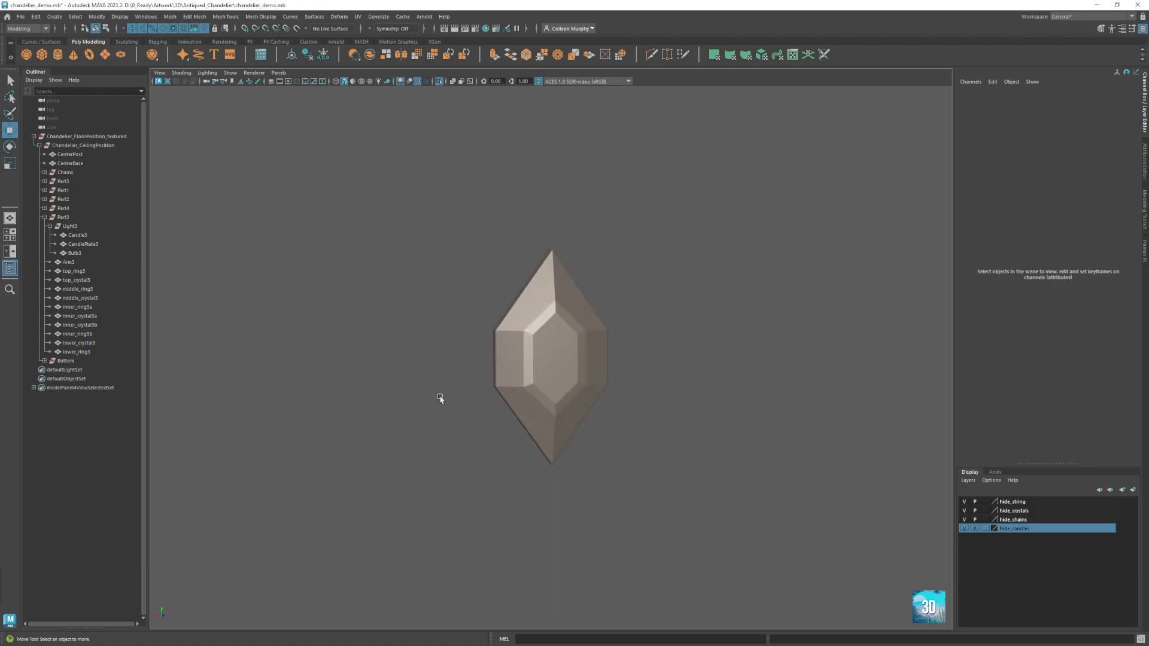
right_click_drag(601, 447, 543, 415, "alt")
left_click_drag(544, 415, 588, 435, "alt")
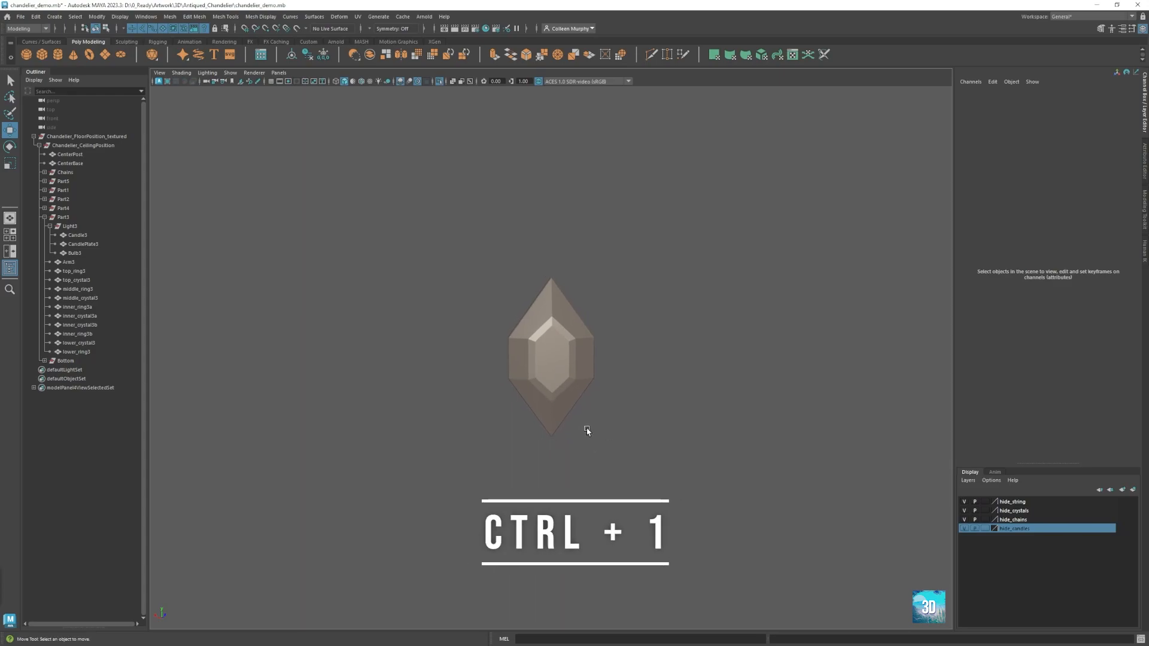
key("ctrl+1")
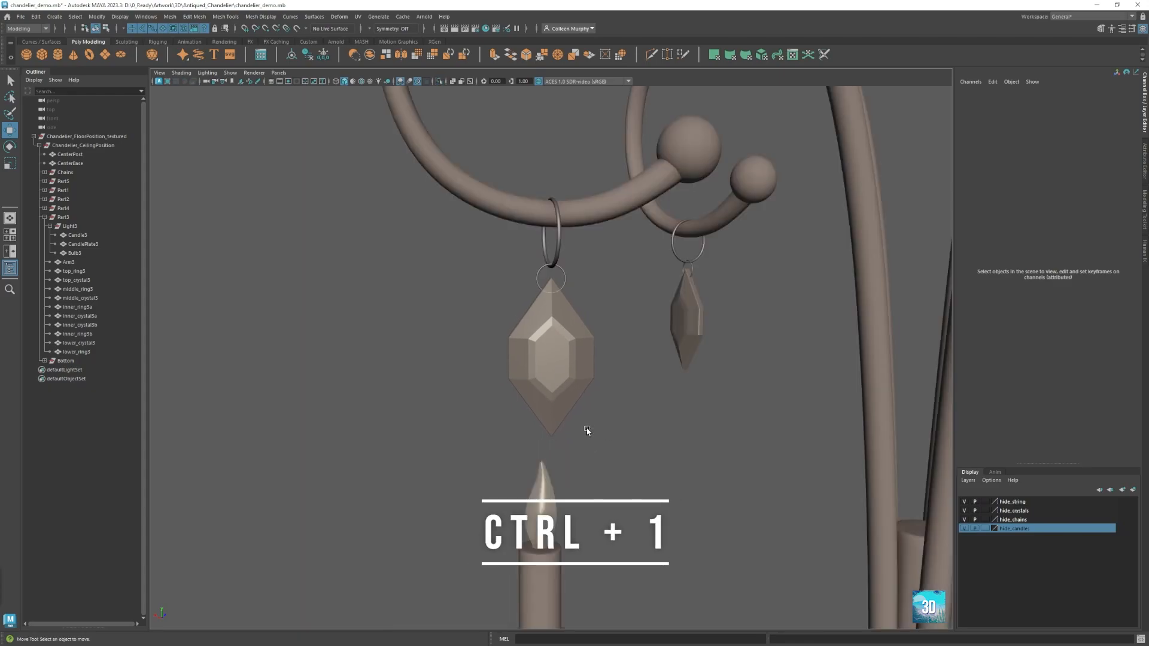
- Isolate a bulb with its candle, candle plate and arm, the center base and a second arm
scroll(585, 464, "down", 10)
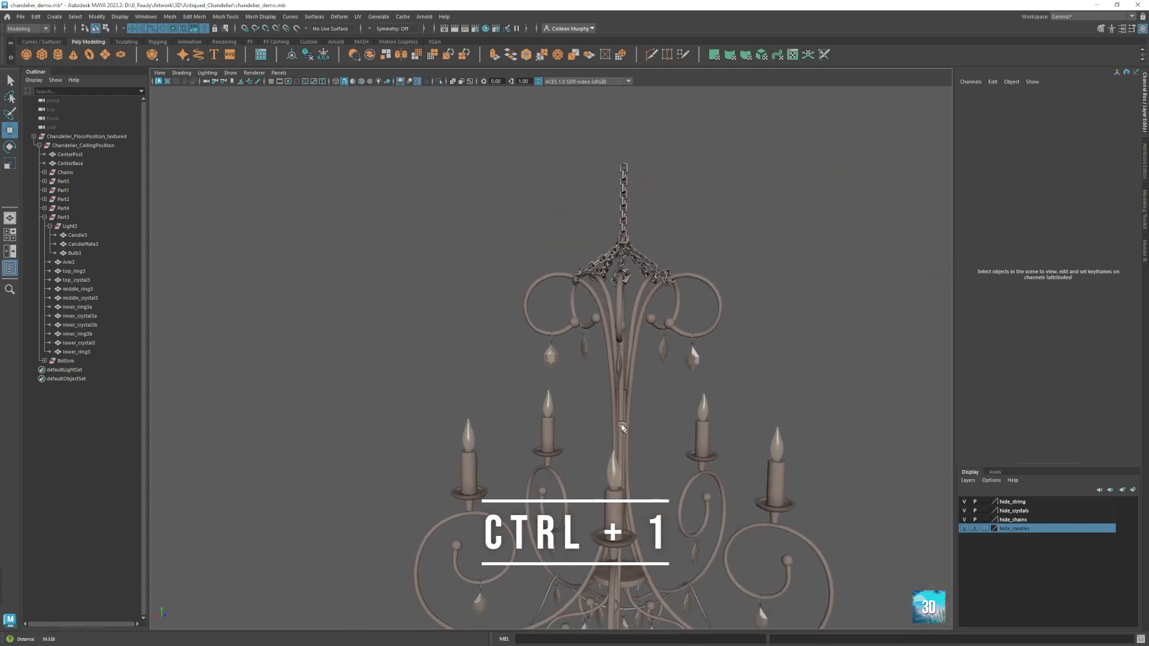
middle_click_drag(633, 367, 627, 347, "alt")
scroll(619, 389, "down", 2)
left_click_drag(613, 389, 607, 393, "alt")
scroll(619, 438, "up", 6)
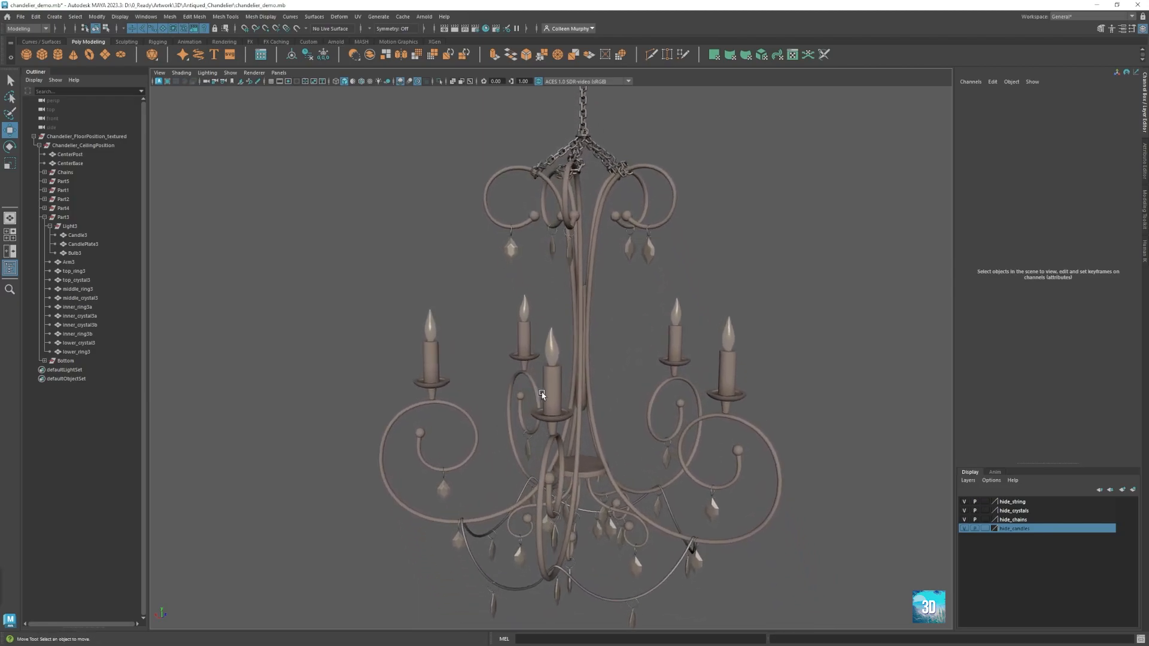
left_click(477, 359)
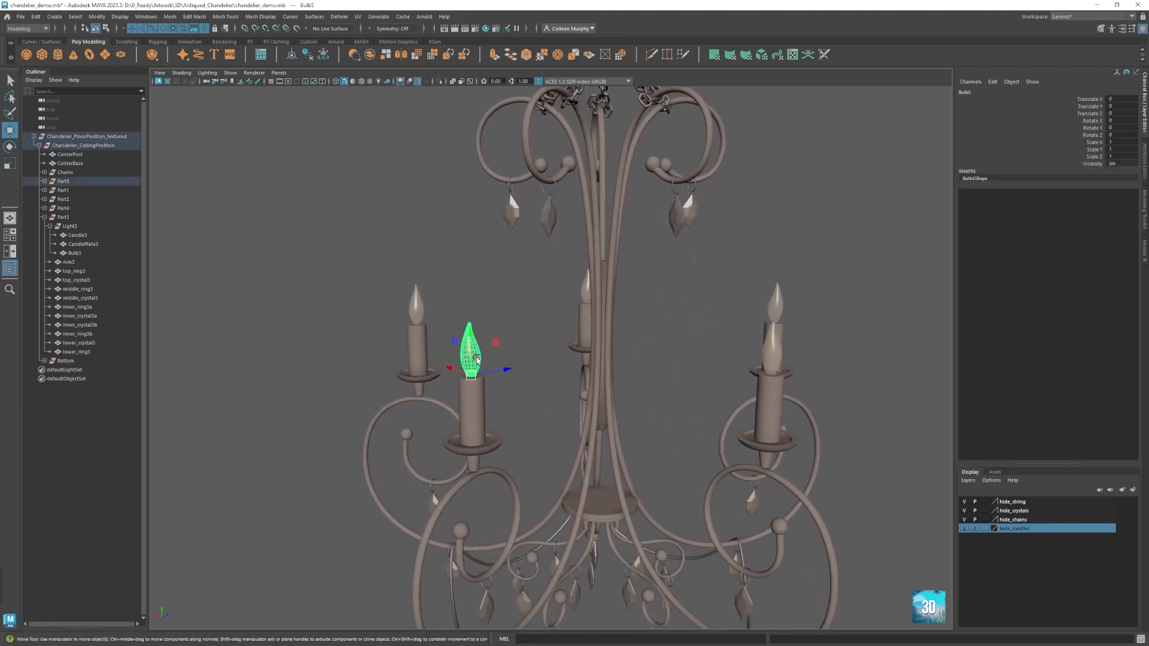
left_click(484, 410, "shift")
left_click(495, 449, "shift")
left_click(467, 486, "shift")
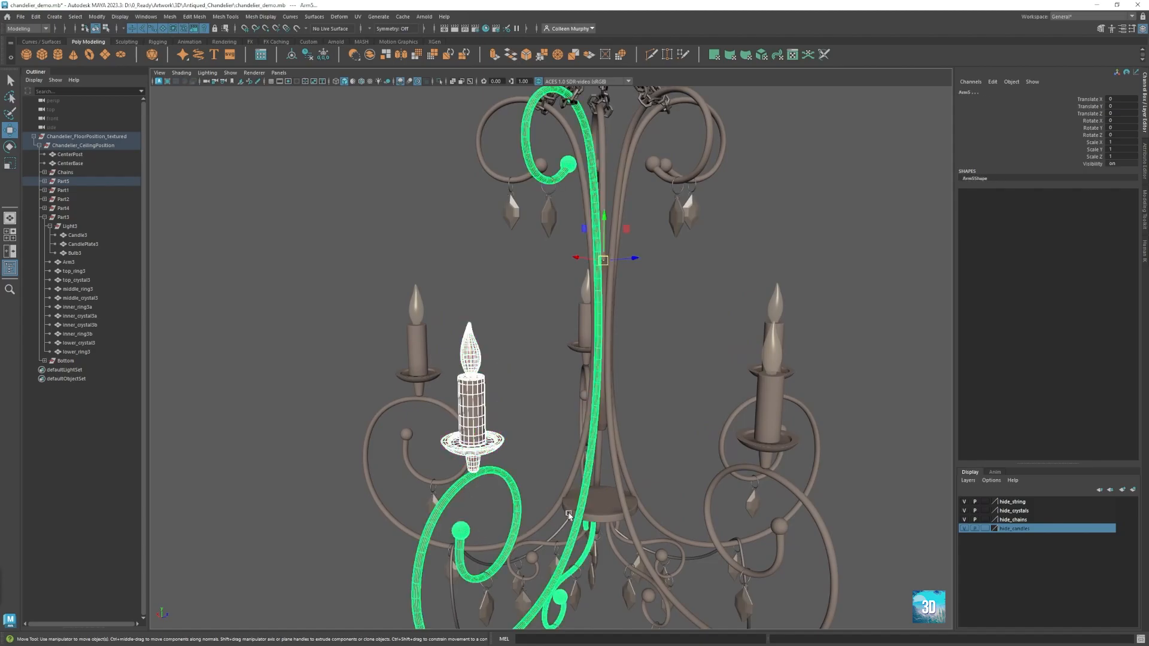
left_click(602, 514, "shift")
left_click(611, 452, "shift")
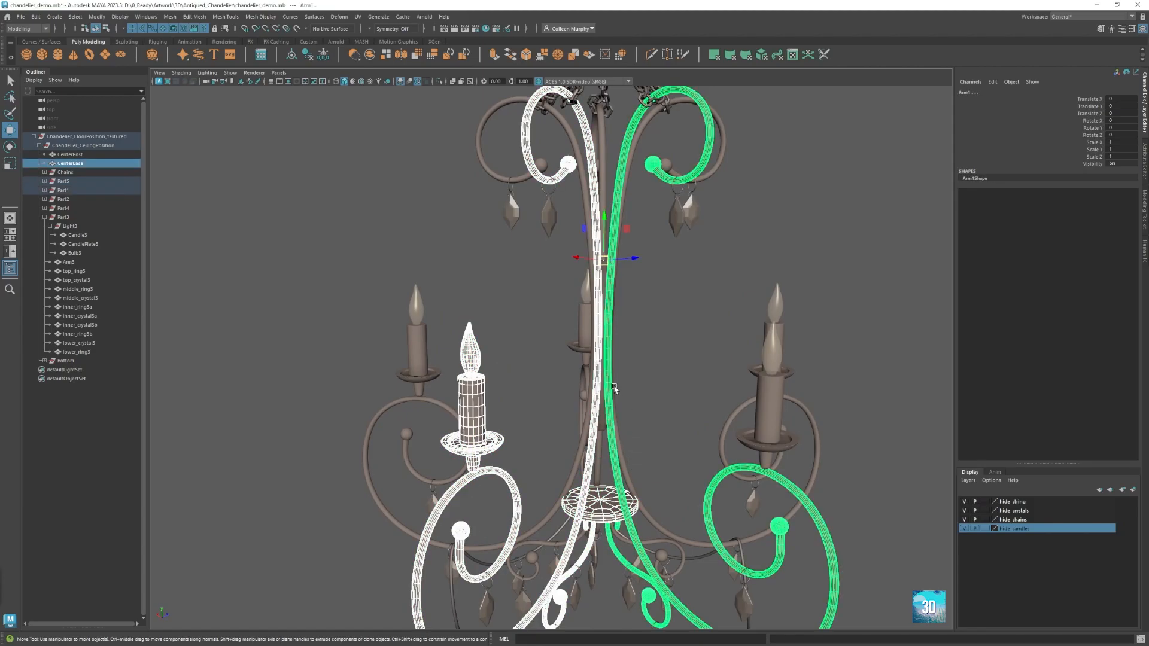
key("ctrl+1")
- Inspect the isolated parts, restore the full chandelier and clear the selection
left_click_drag(633, 453, 510, 387, "alt")
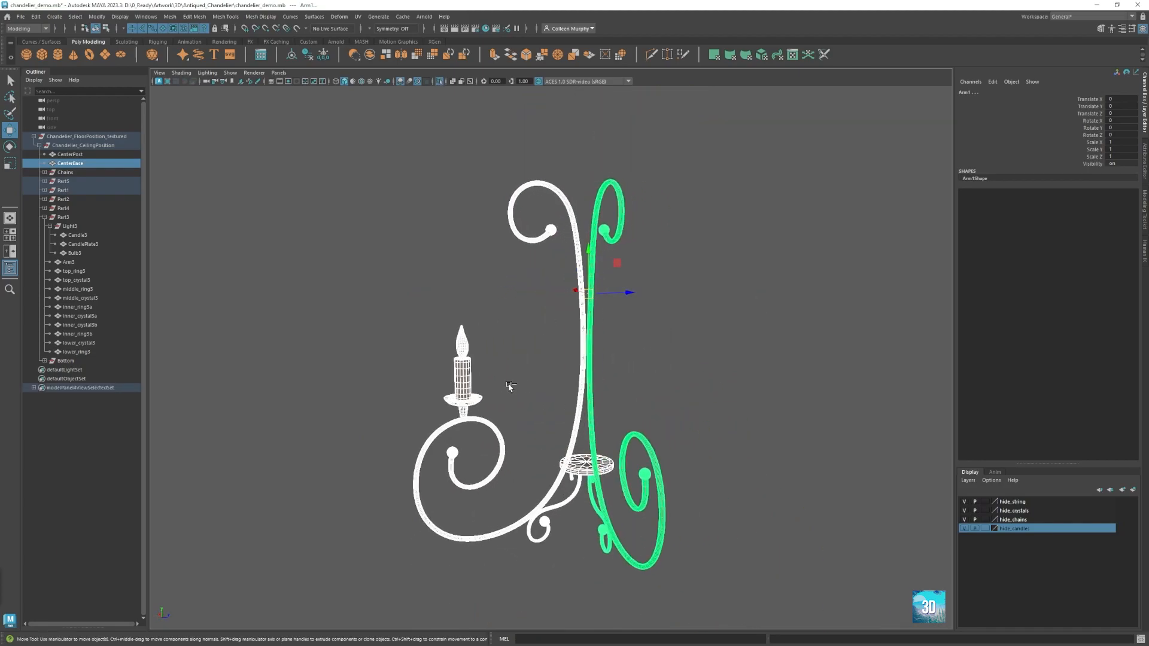
key("ctrl+1")
left_click(536, 426)
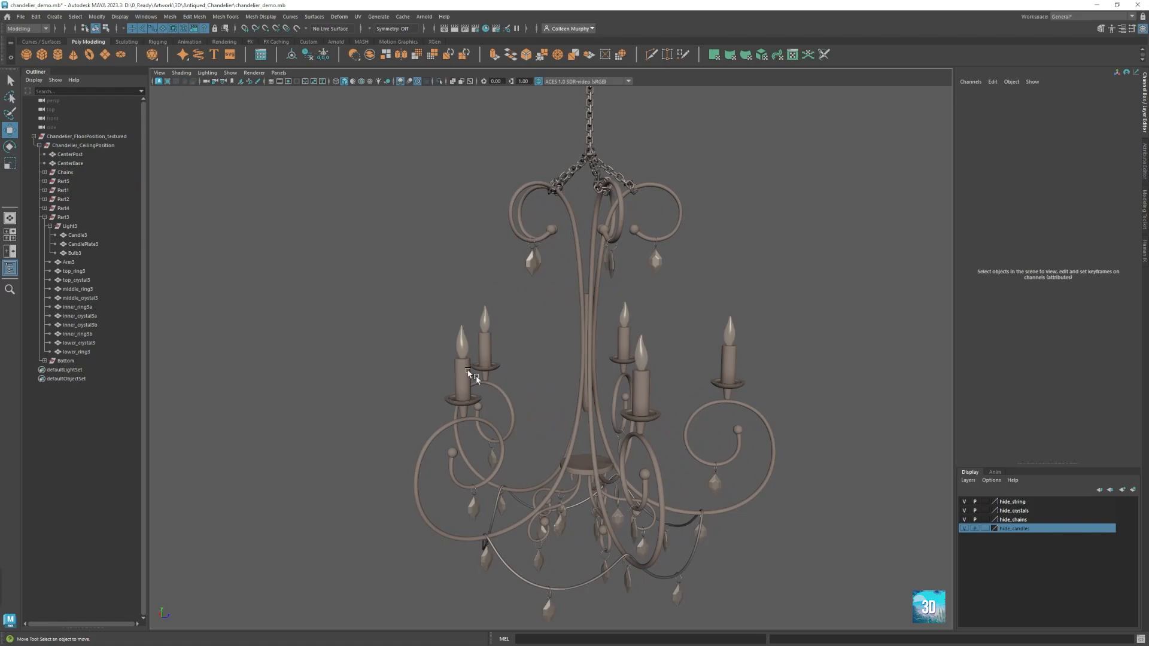
- Isolate only the upper faces of one candle using face component selection
scroll(483, 383, "up", 8)
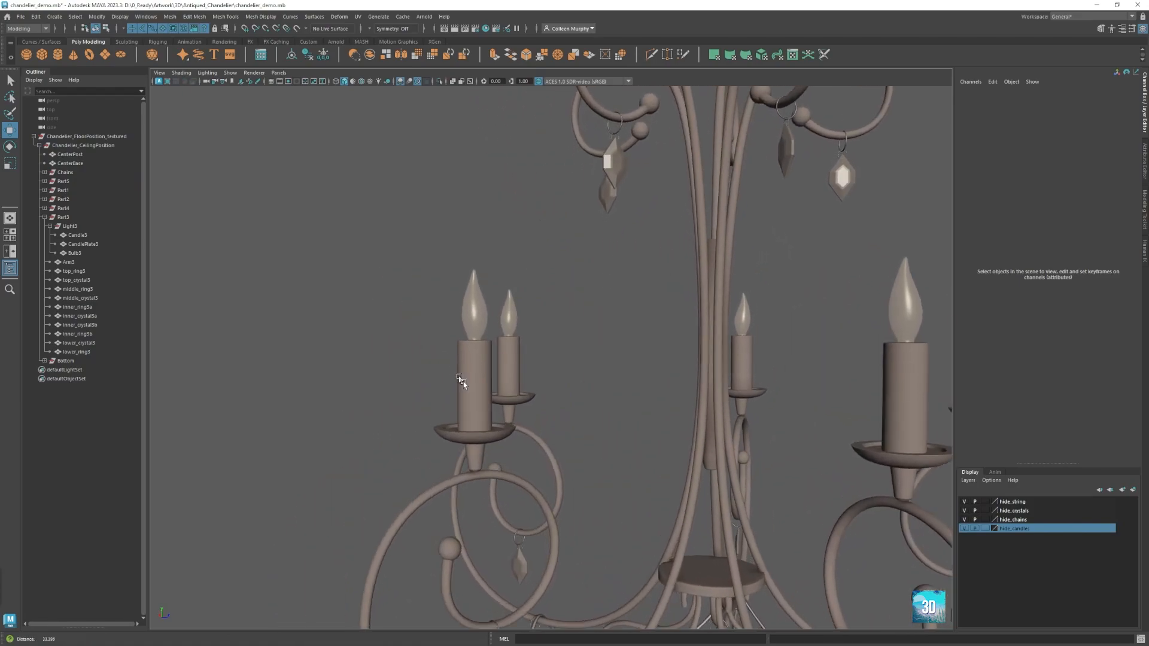
left_click_drag(459, 378, 467, 405, "alt")
scroll(467, 405, "up", 6)
middle_click_drag(431, 407, 489, 362, "alt")
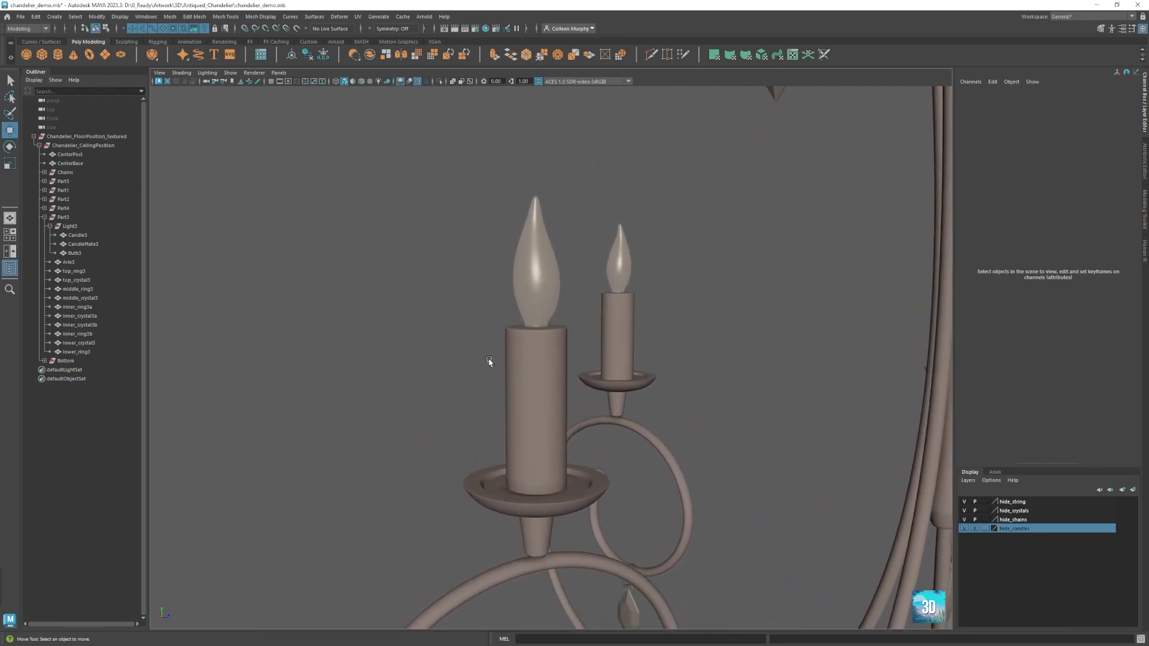
scroll(489, 362, "up", 2)
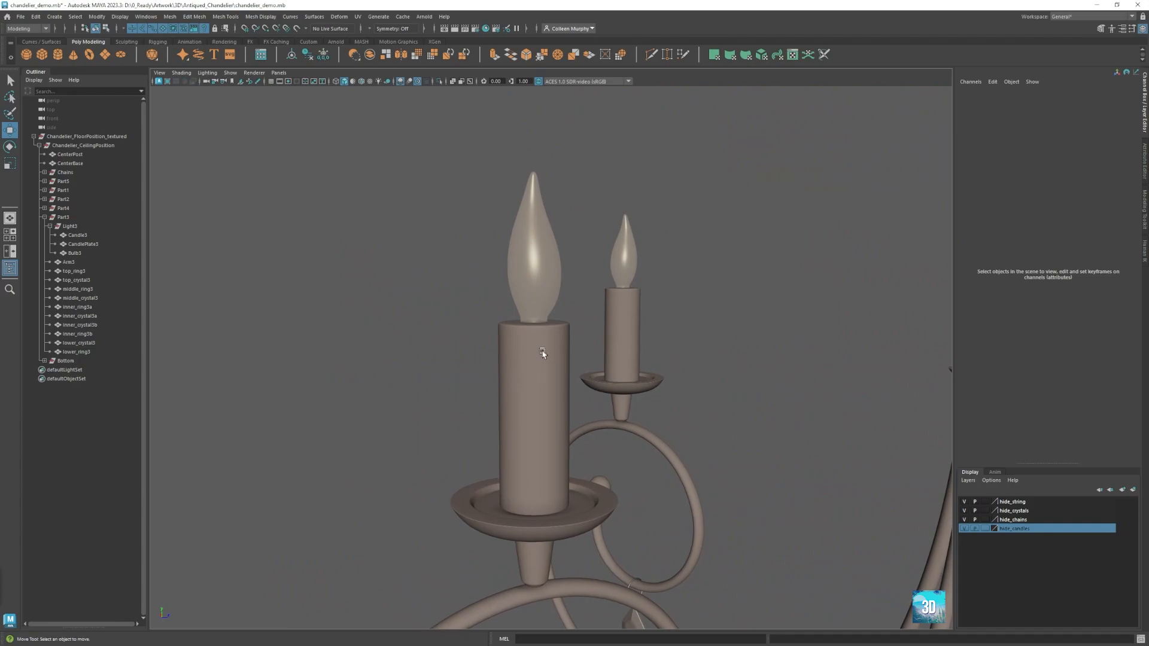
left_click(542, 353)
right_click_drag(534, 342, 537, 376)
left_click_drag(441, 245, 635, 381)
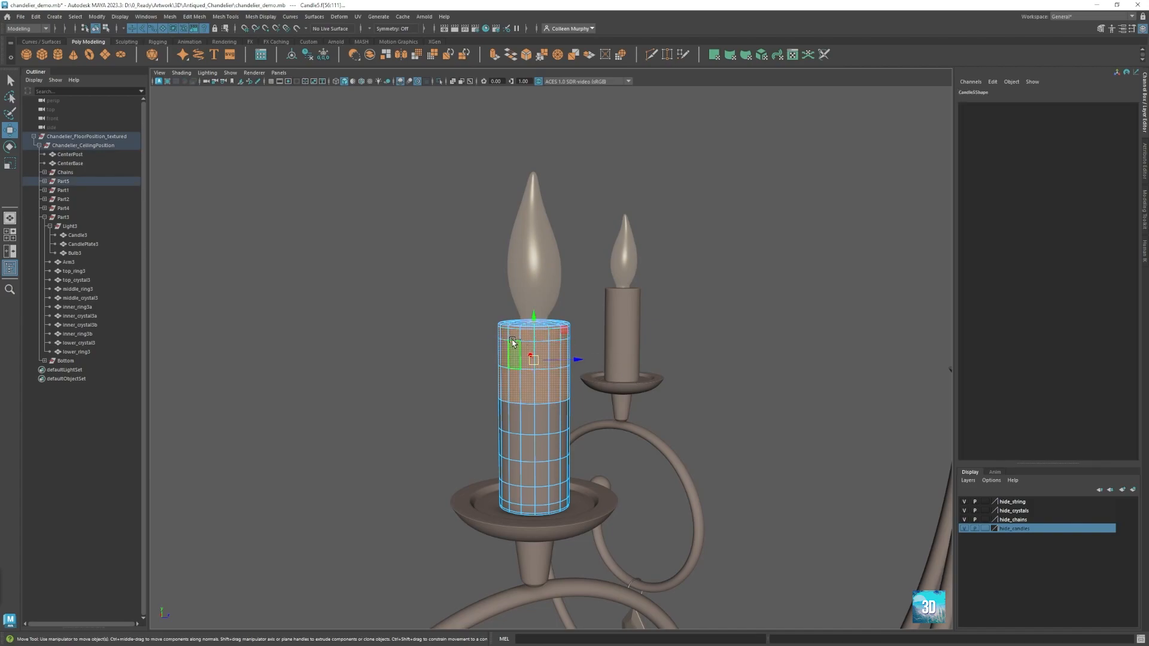
key("ctrl+1")
- Turn off the face isolation, return the candle to object mode and deselect it
left_click_drag(538, 364, 505, 390, "alt")
key("ctrl+1")
right_click_drag(505, 390, 573, 367)
left_click(569, 386)
- Review the viewport's Isolate Select options, including Bookmarks
left_click_drag(569, 390, 454, 332, "alt")
right_click_drag(454, 333, 442, 380, "alt")
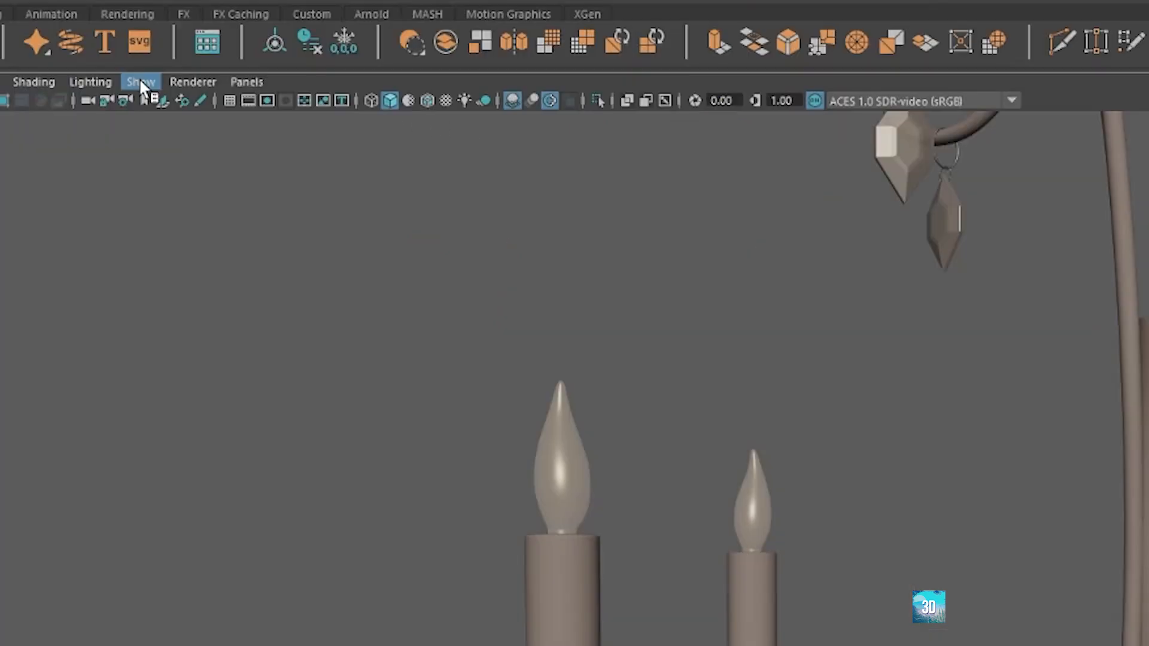
left_click(230, 72)
mouse_move(214, 117)
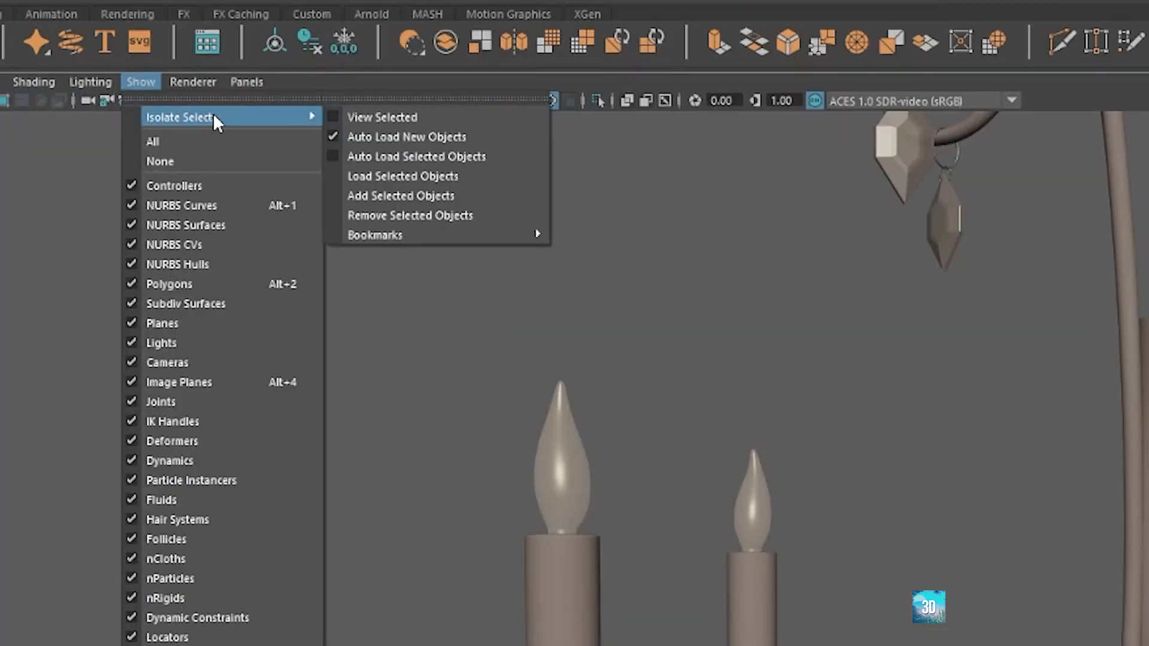
mouse_move(410, 237)
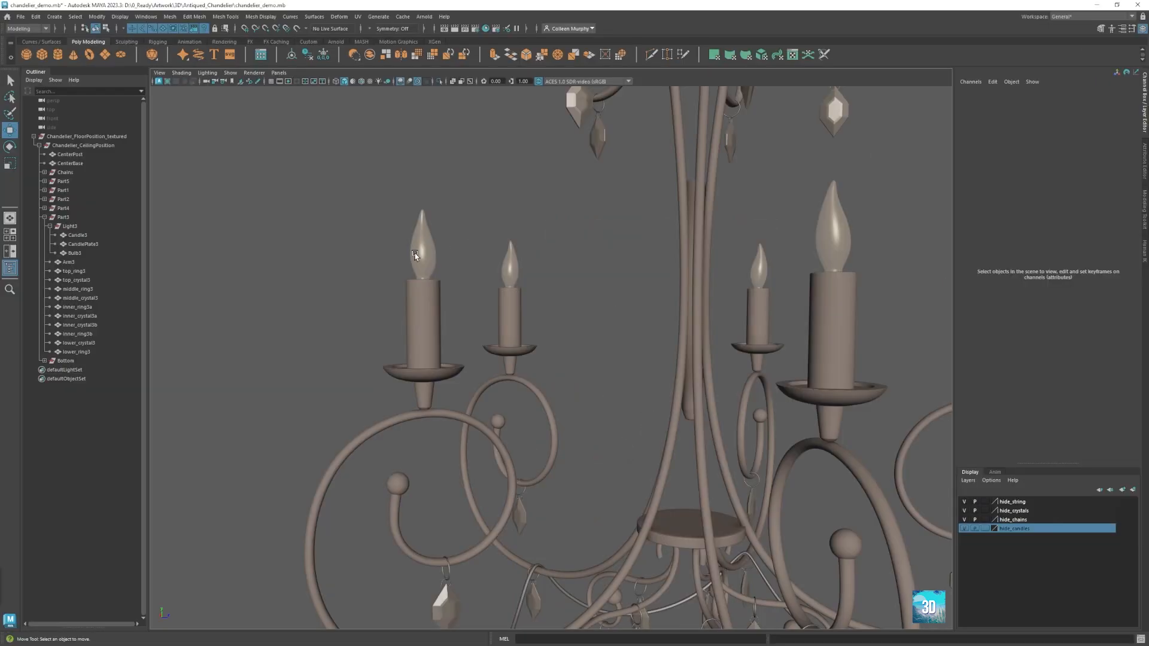
- Isolate one light's bulb, candle and candle plate together in the viewport
left_click(418, 334, "shift")
left_click(431, 394, "shift")
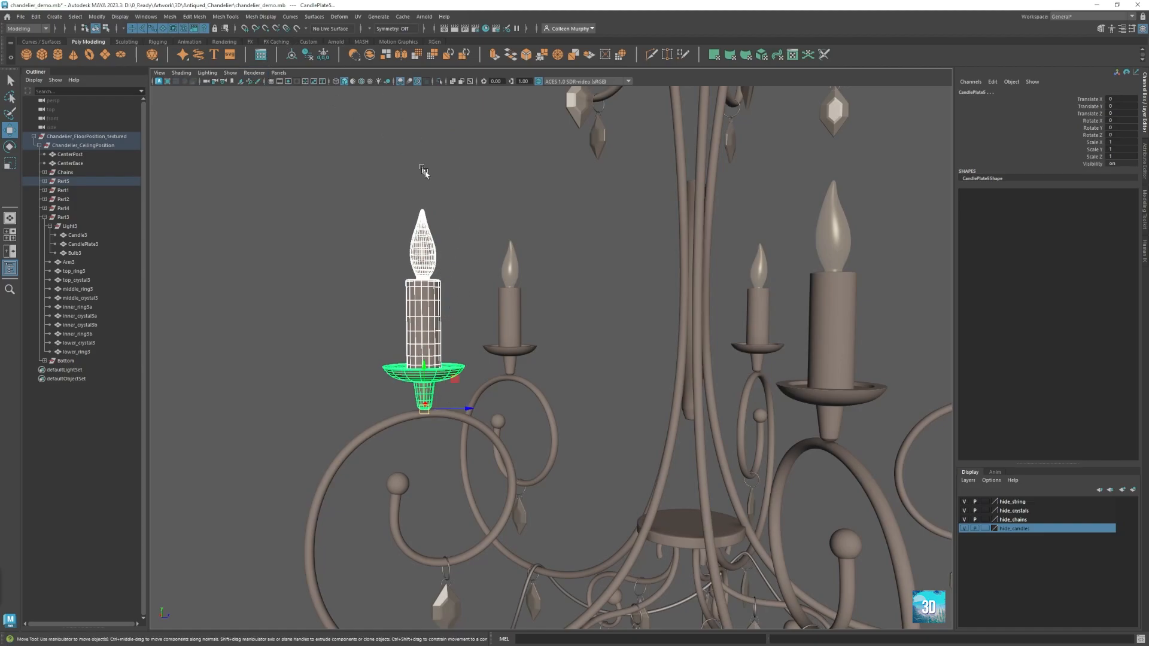
key("ctrl+1")
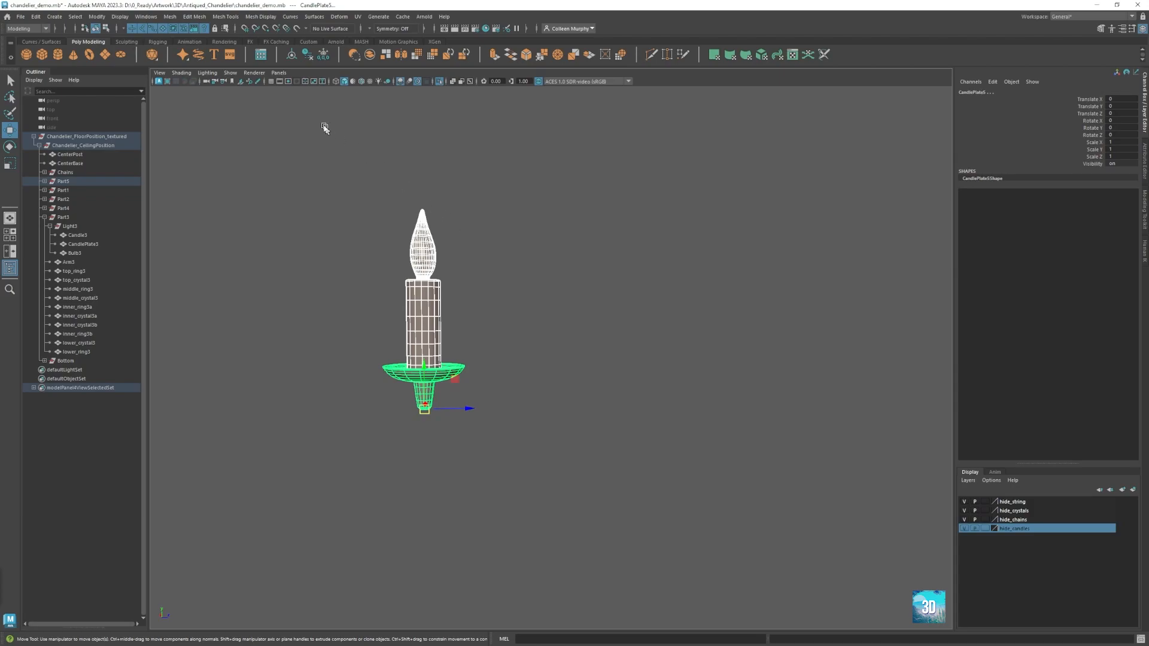
- Bookmark the currently isolated objects under the name candle_isolate
left_click(231, 73)
mouse_move(251, 91)
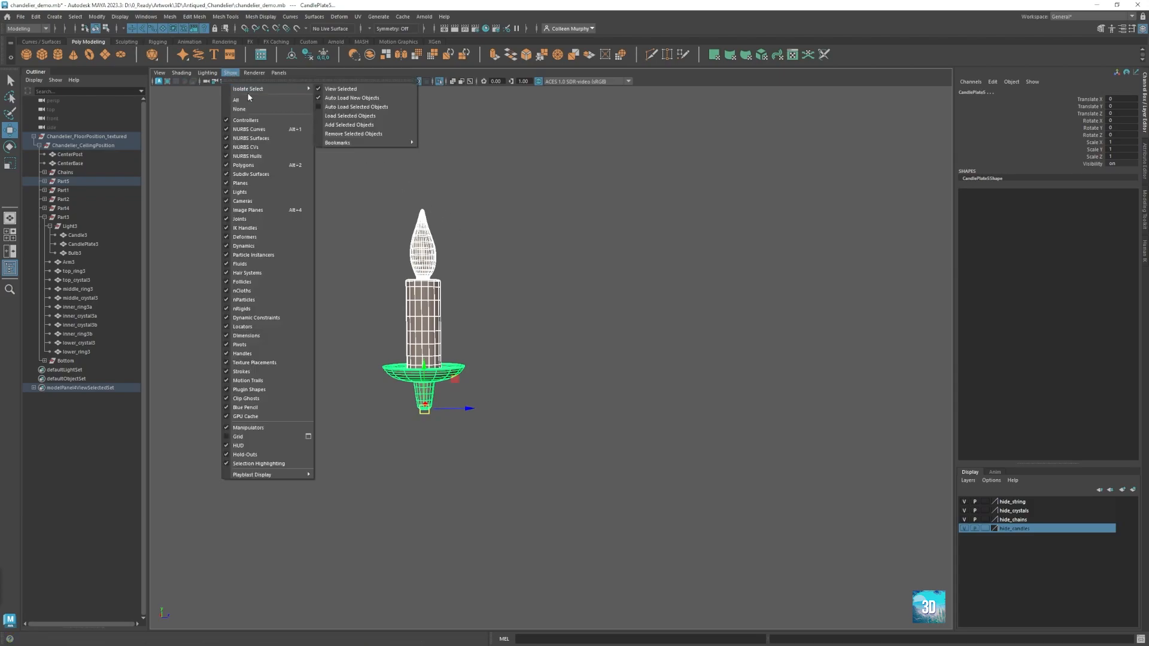
mouse_move(350, 144)
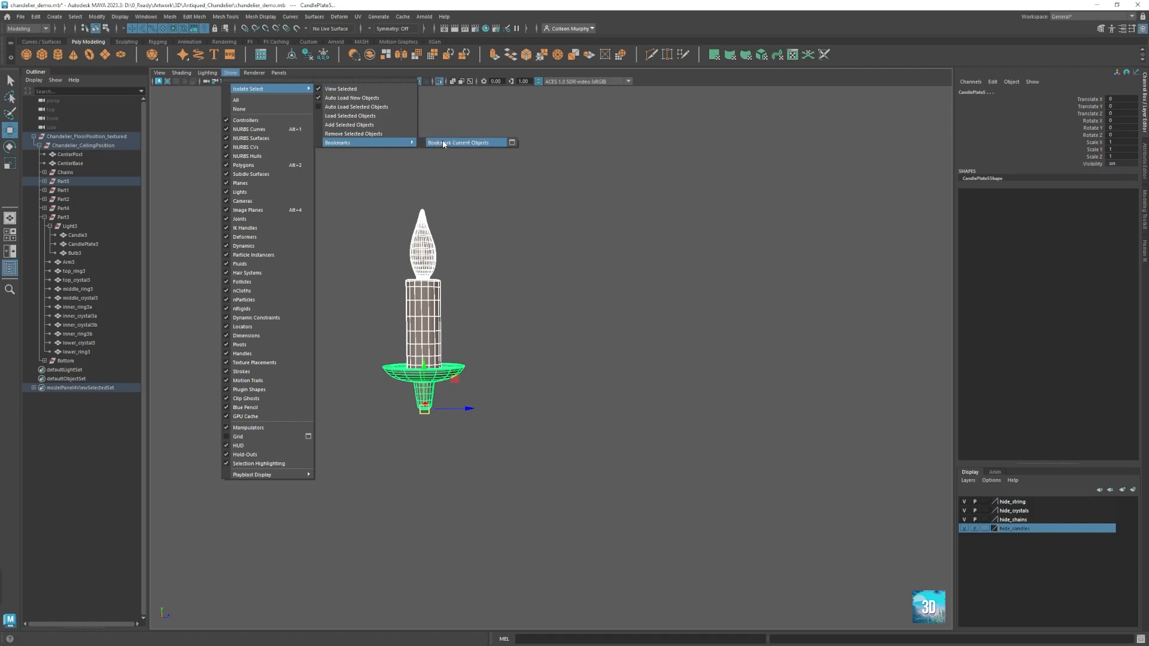
left_click(512, 144)
type("candle_isolate")
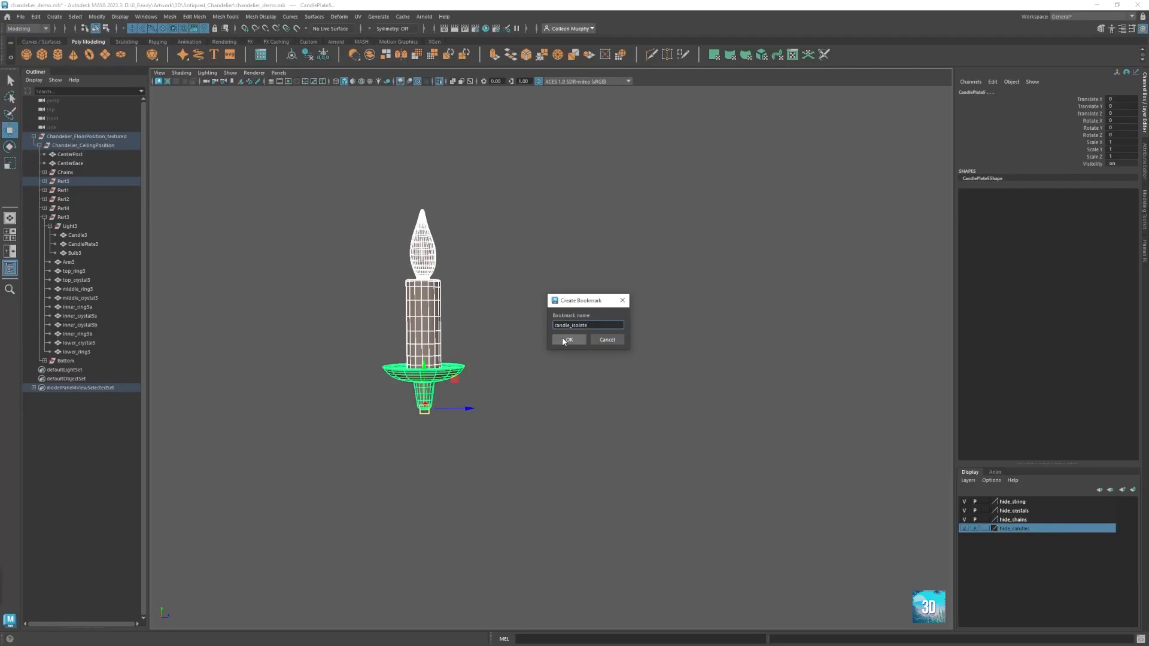
left_click(565, 340)
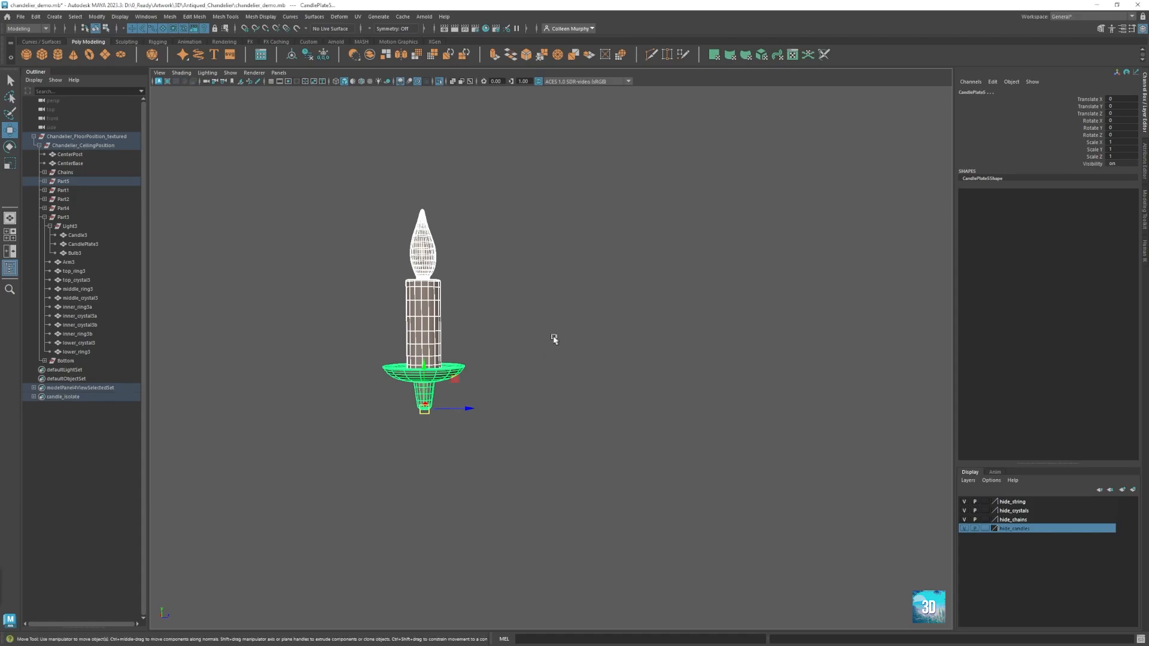
- Expand the candle_isolate set and go through its candle, candle plate and bulb members
left_click(54, 399)
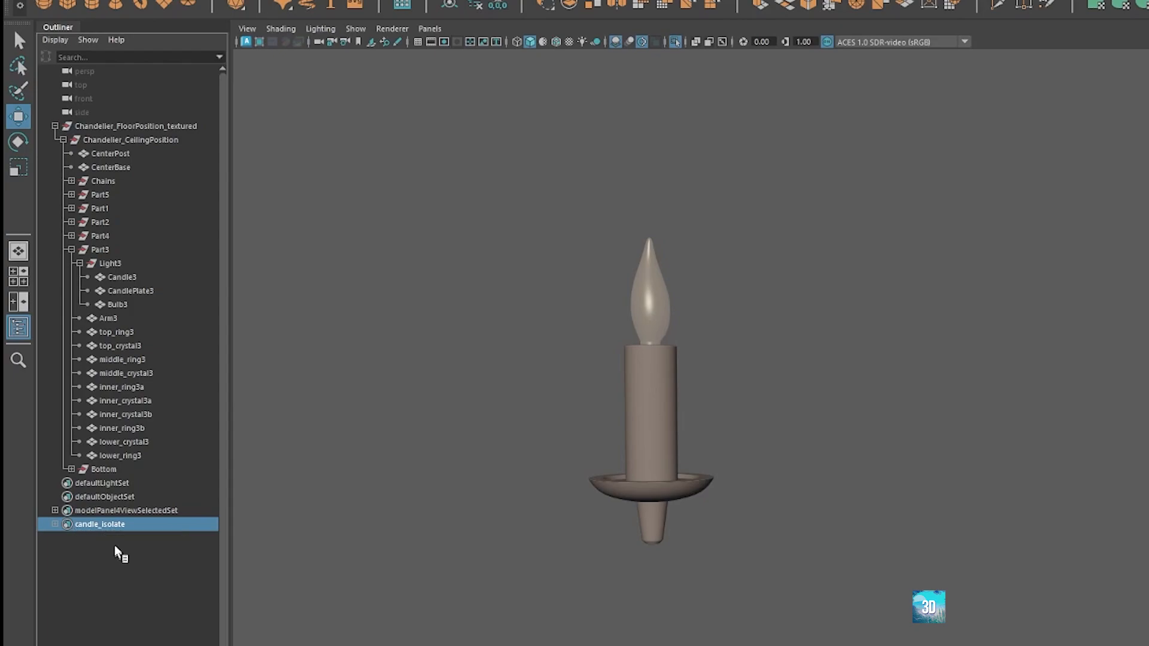
left_click(54, 524)
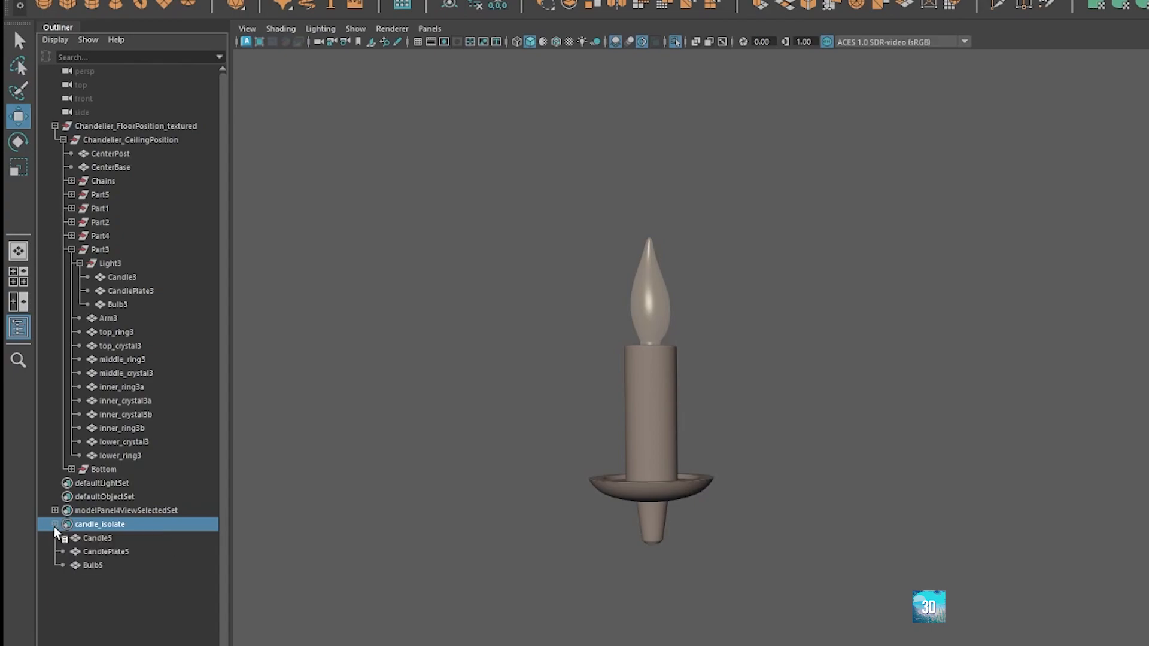
left_click(99, 551)
left_click(94, 565)
left_click(97, 552)
left_click(96, 538)
left_click(99, 524)
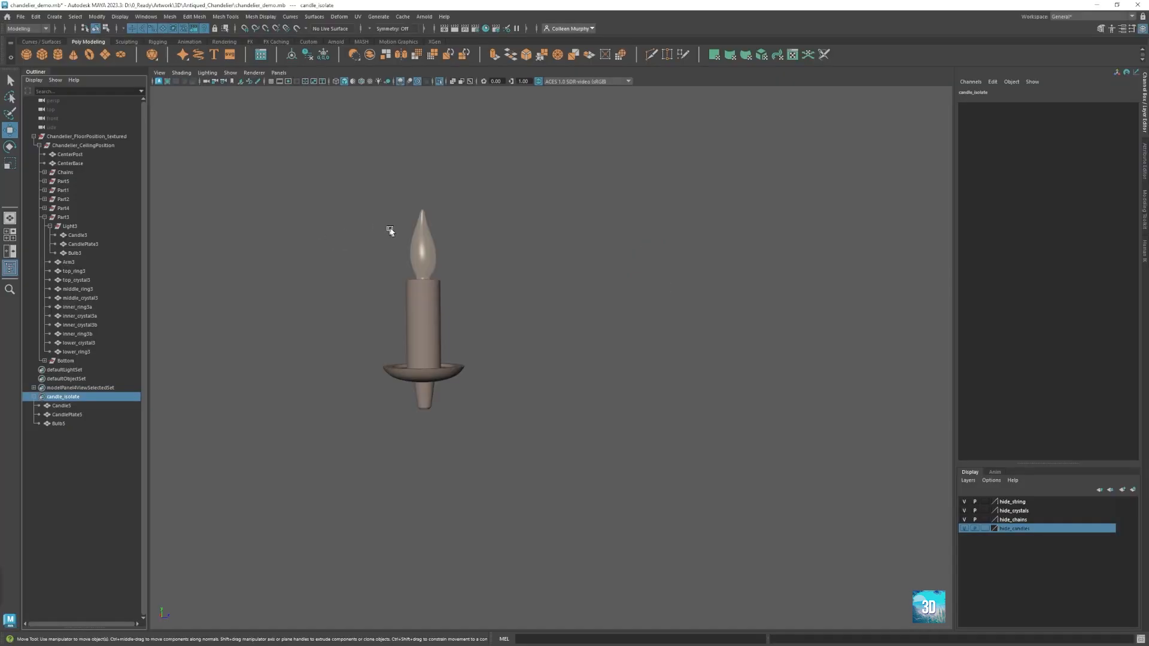
- Check the saved Isolate Select bookmarks for candle_isolate without changing the isolation, and clear the selection
left_click(230, 72)
mouse_move(282, 89)
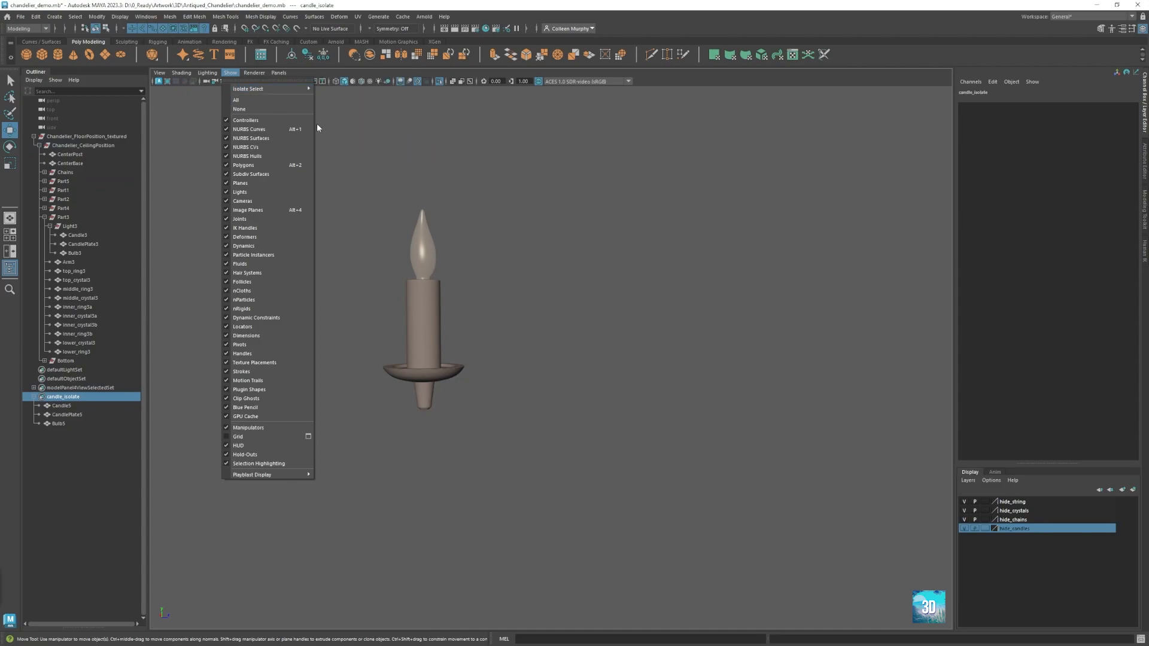
mouse_move(359, 142)
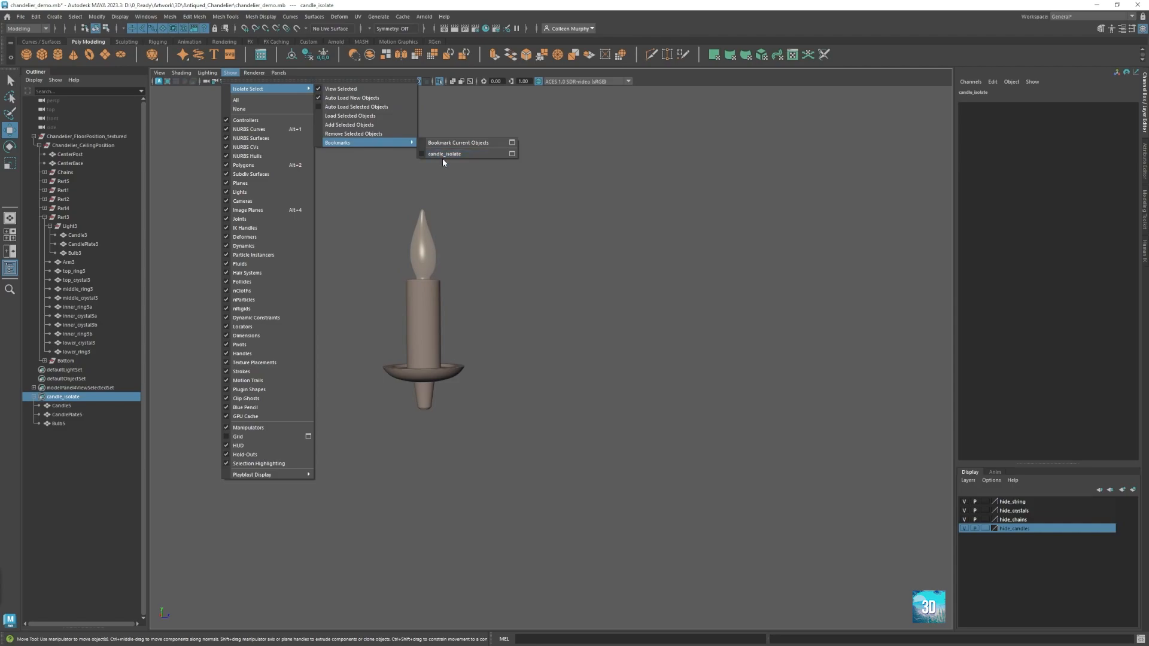
left_click(472, 192)
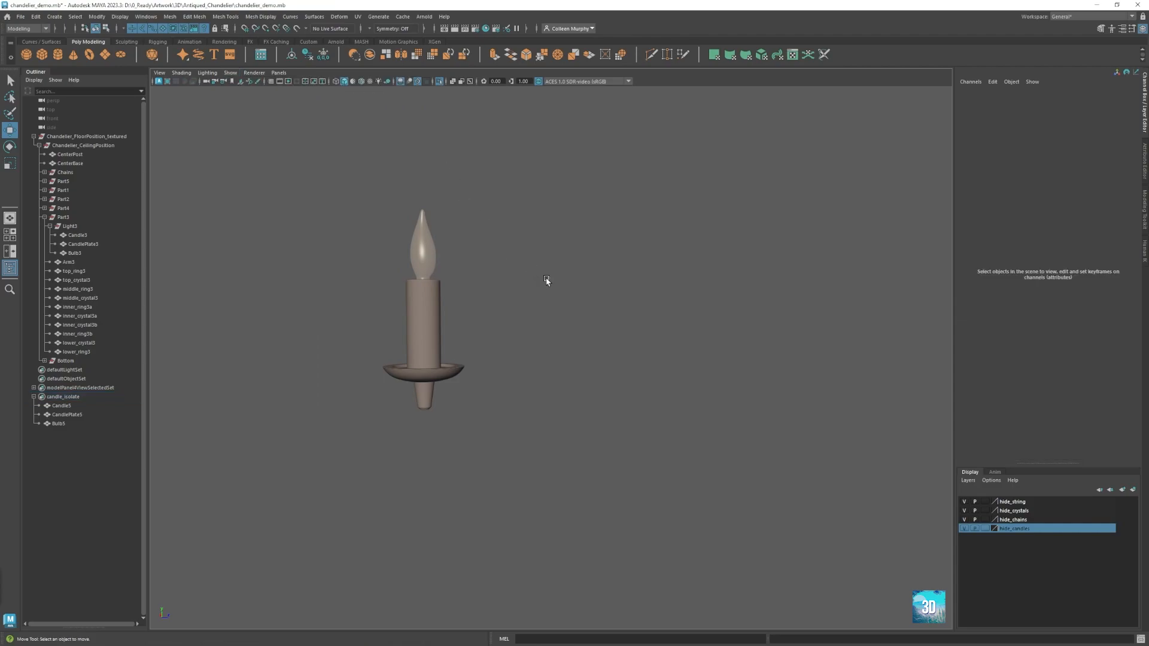
- Turn off Isolate Select to bring back the full chandelier and inspect its candle lights from several angles
key("ctrl+1")
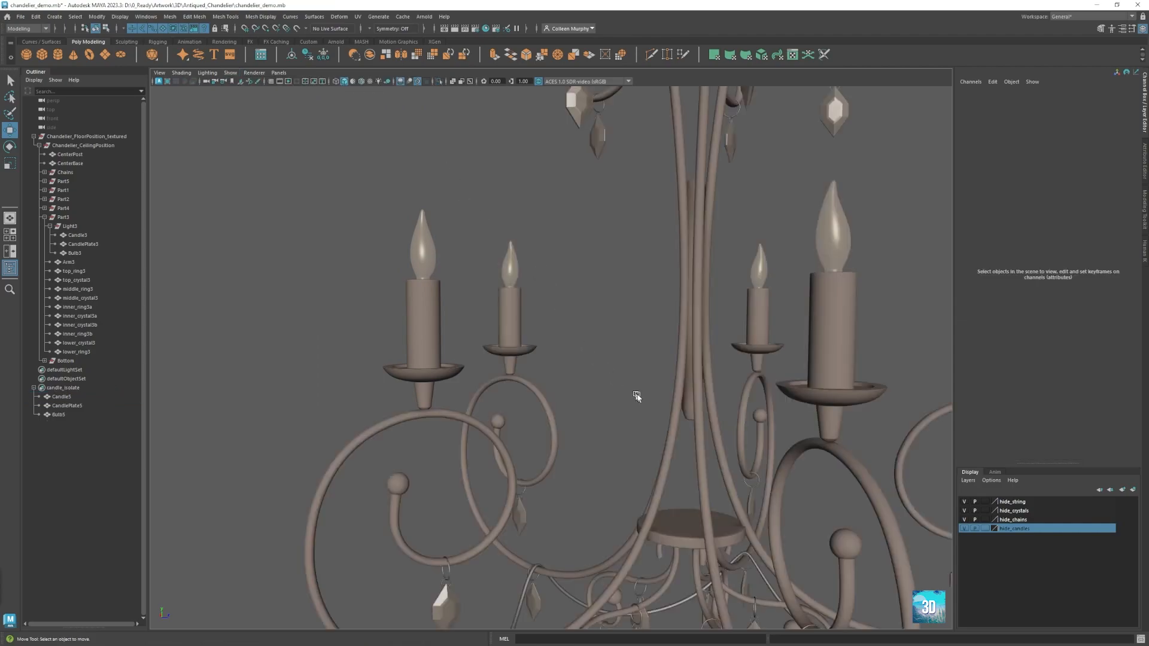
right_click_drag(625, 388, 510, 262, "alt")
left_click_drag(659, 321, 636, 321, "alt")
middle_click_drag(626, 317, 556, 311, "alt")
right_click_drag(516, 308, 537, 323, "alt")
left_click_drag(536, 324, 506, 312, "alt")
scroll(455, 299, "up", 5)
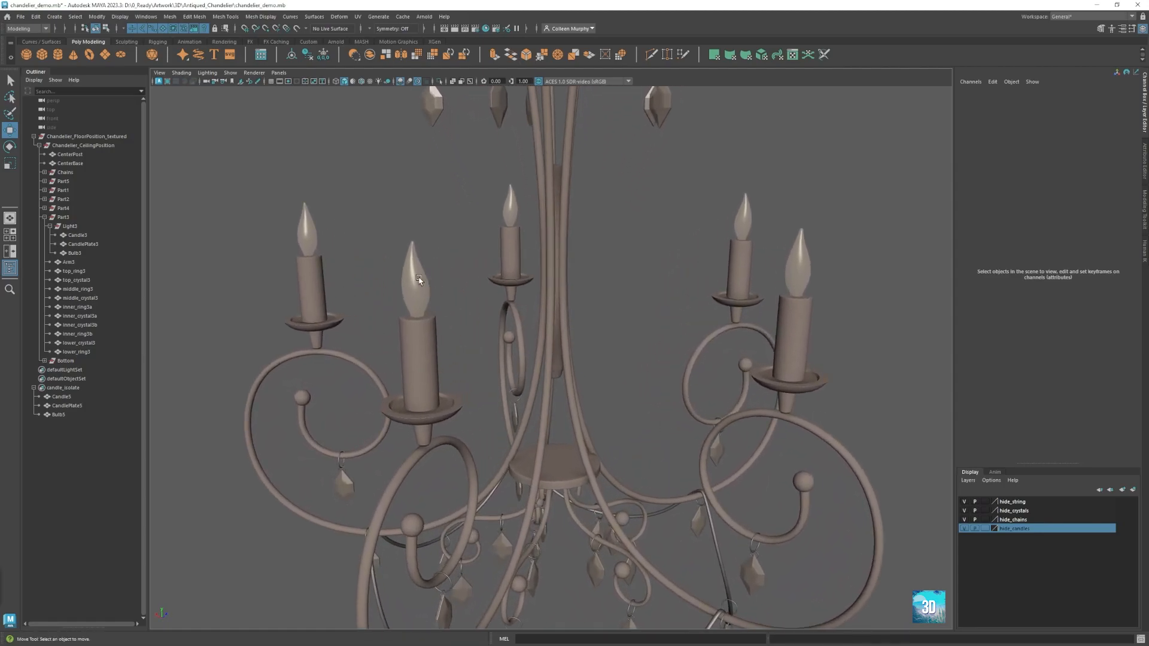
left_click(418, 280)
left_click(459, 367)
scroll(608, 402, "down", 3)
- Go through the hide_chains, hide_crystals and hide_string display layers, ending with hide_crystals highlighted
left_click(1009, 519)
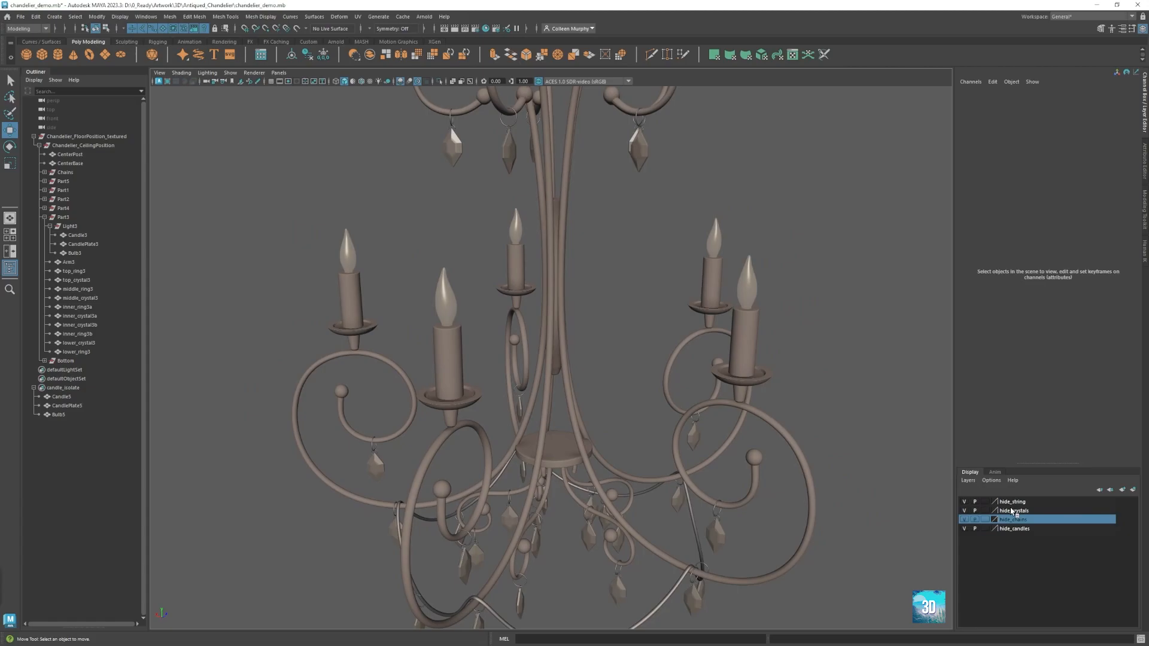
left_click(1012, 510)
left_click(1012, 502)
left_click(1014, 520)
left_click(1007, 512)
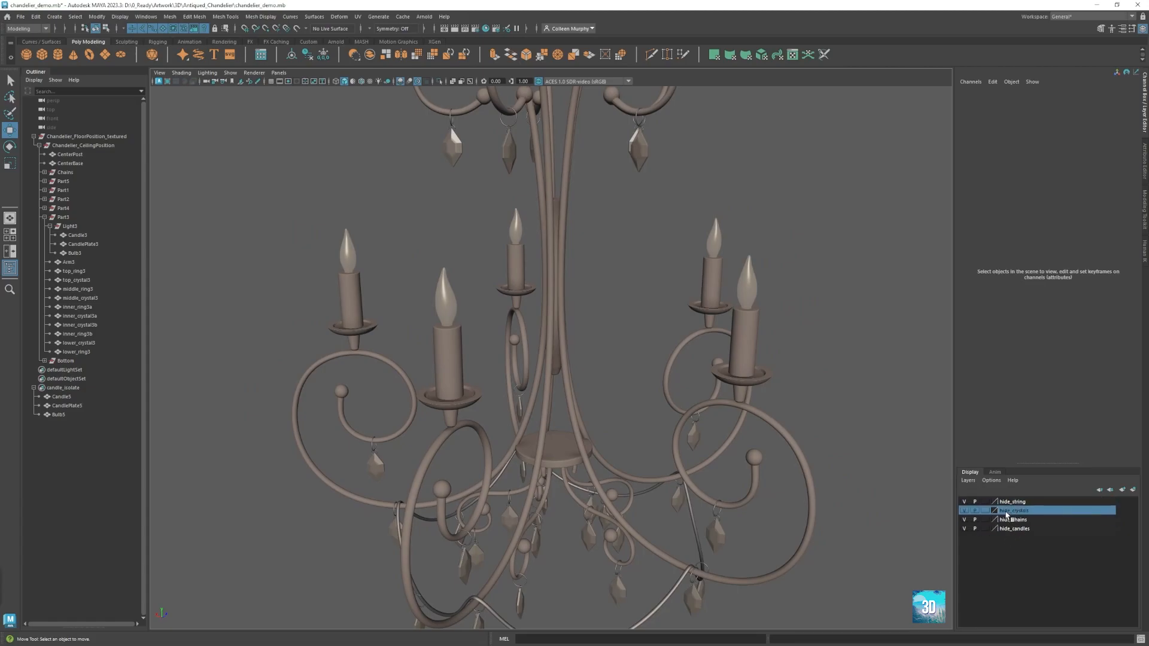
- Select the front light's bulb, highlight its Visibility attribute without changing it, and clear the selection
left_click(459, 309)
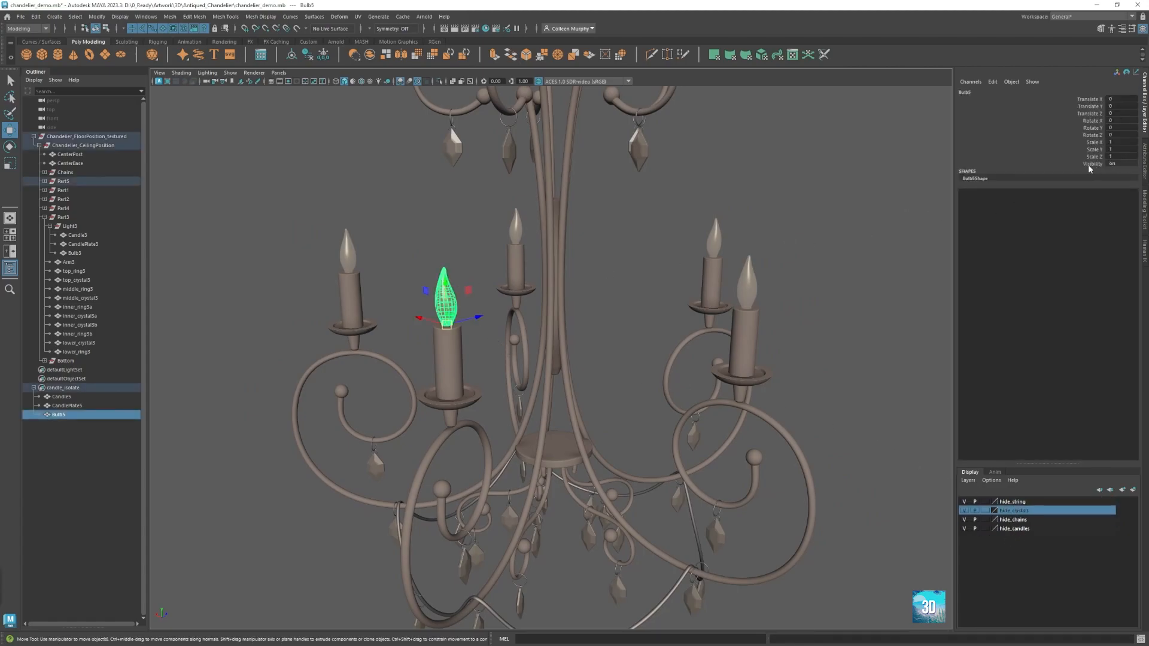
left_click(1065, 164)
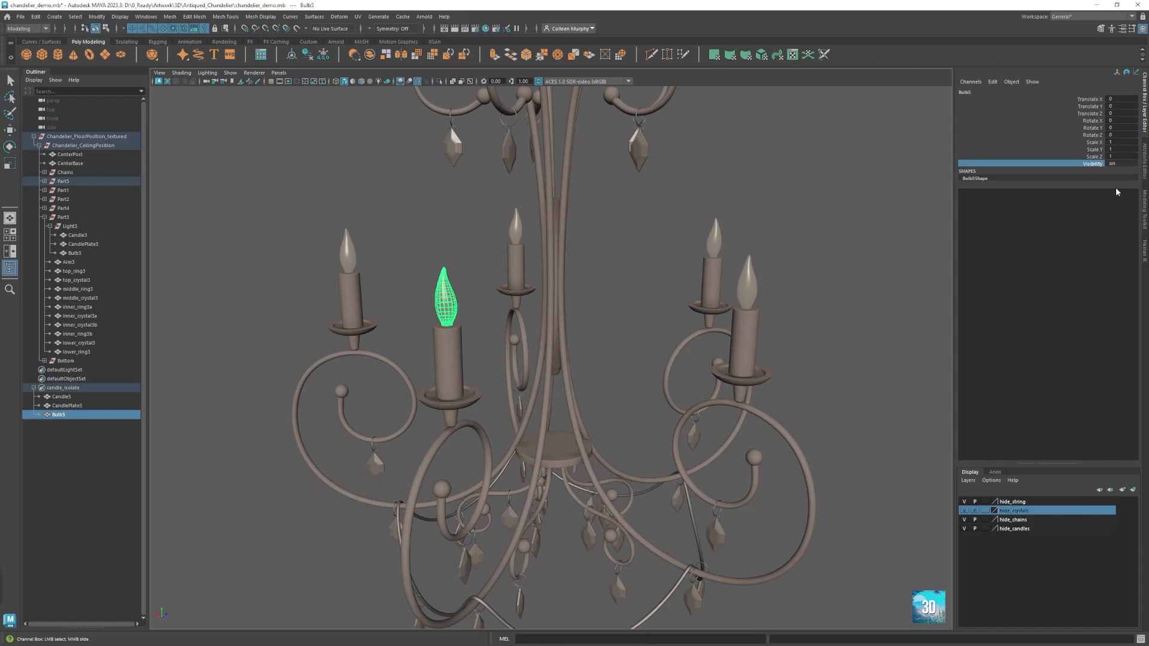
left_click(636, 262)
left_click_drag(510, 324, 469, 325, "alt")
right_click_drag(520, 339, 509, 333, "alt")
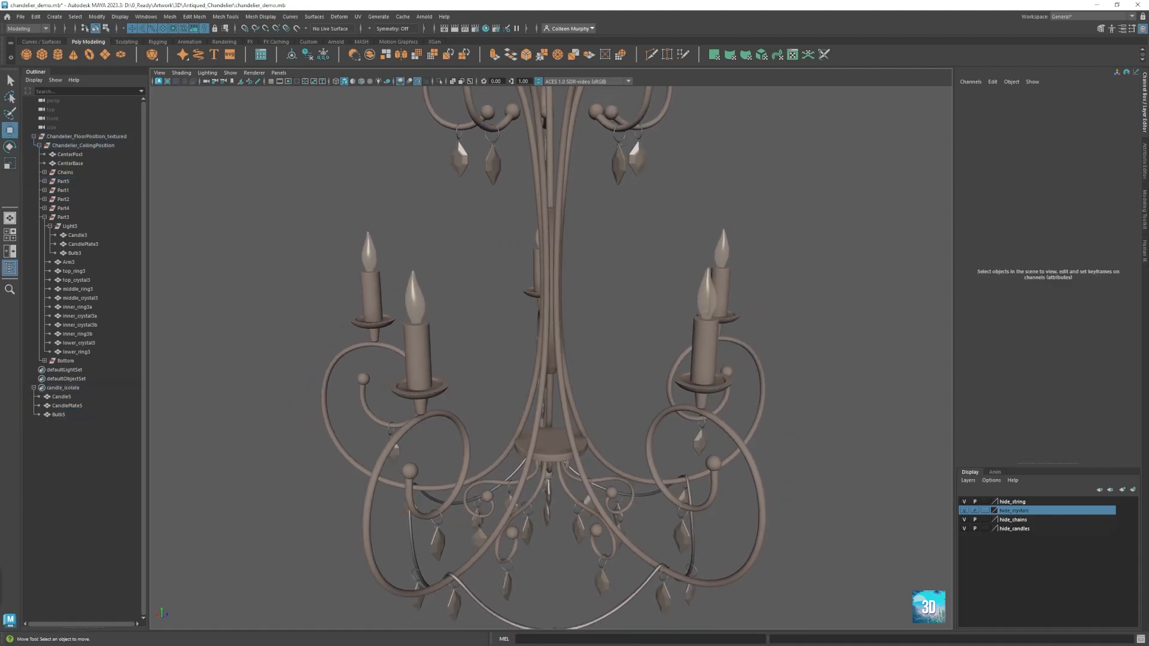
left_click_drag(485, 413, 575, 441, "alt")
right_click_drag(575, 441, 531, 403, "alt")
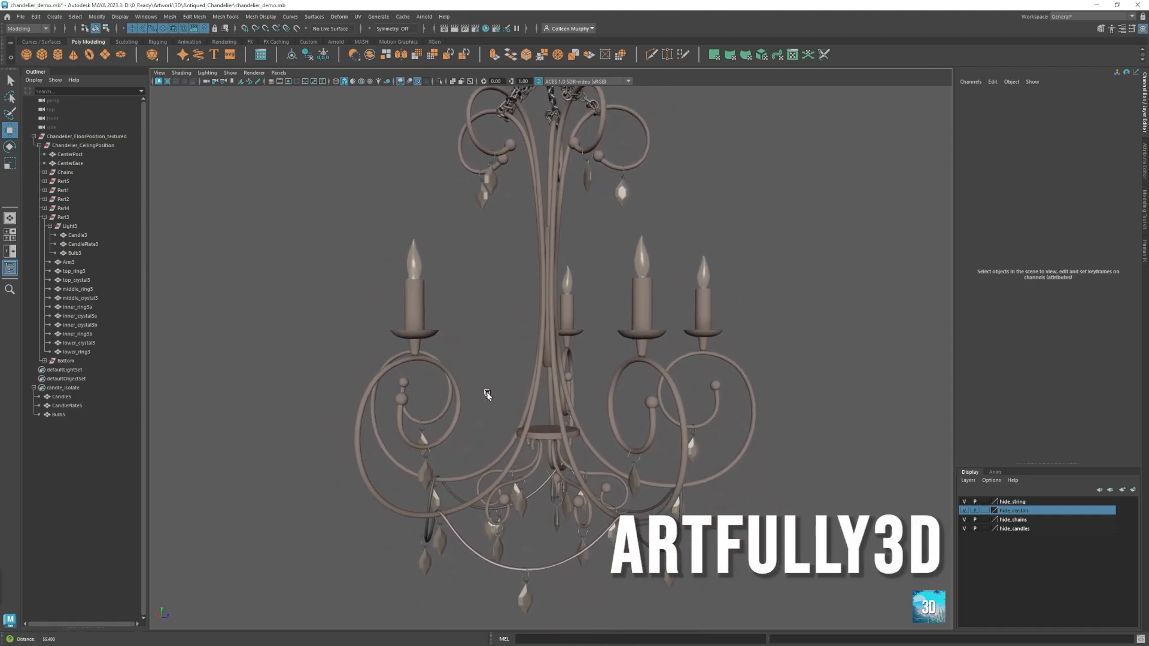